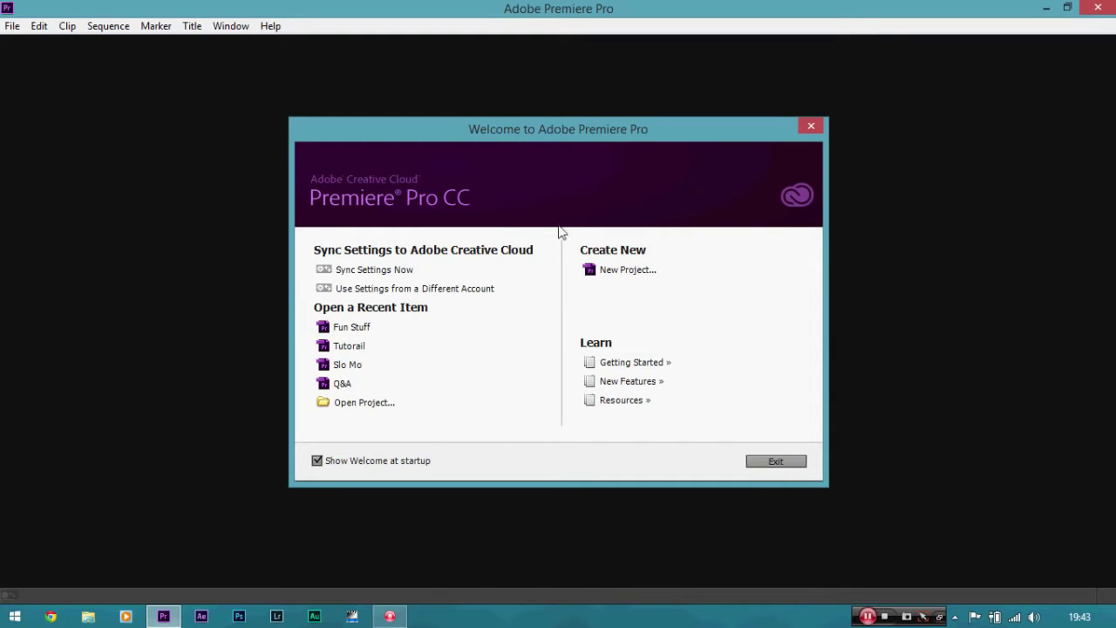
Step: Create a new project named 'Fuun Stuff'
click(596, 273)
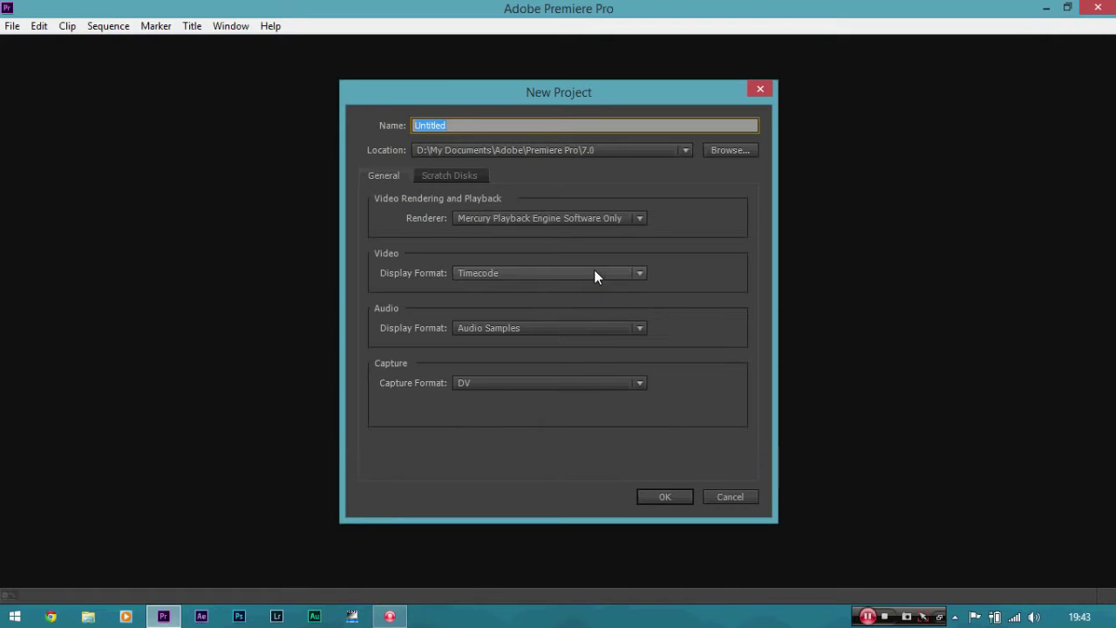
key(BackSpace)
text(Fuun Stuff)
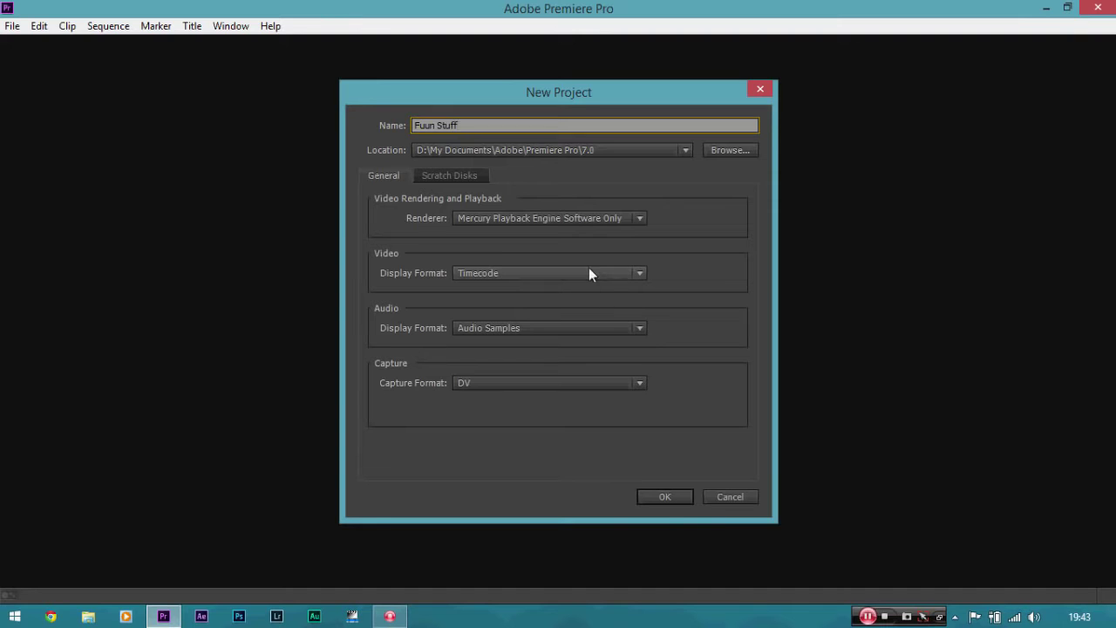
click(664, 498)
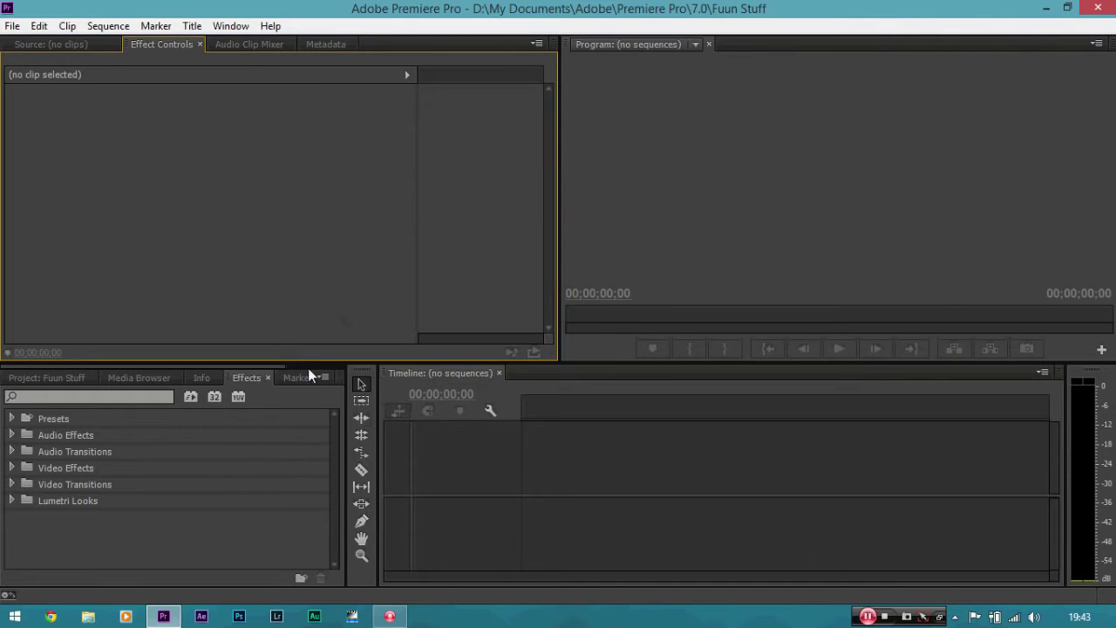
Step: Open the New Sequence dialog from File > New > Sequence and show the Digital SLR 1080p presets
click(12, 26)
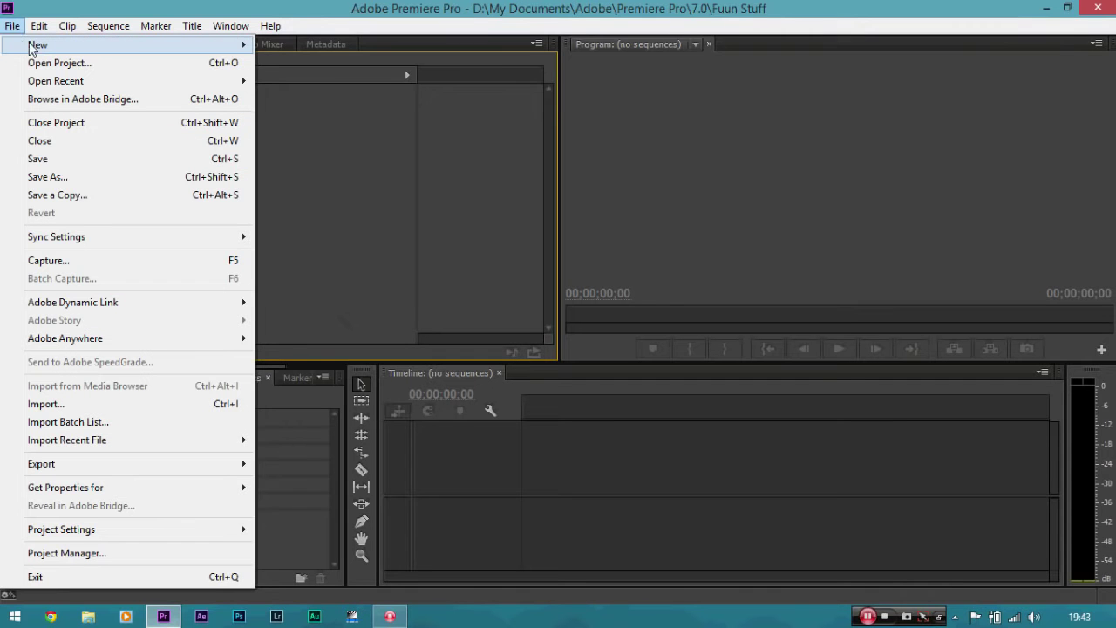
mouse_move(35, 48)
click(301, 63)
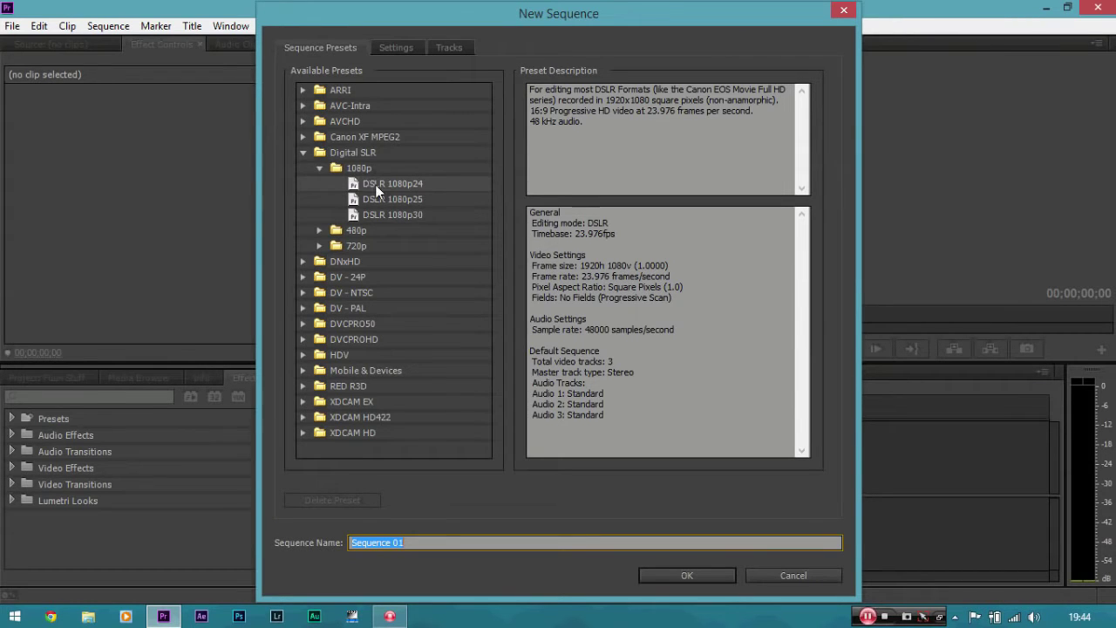
click(417, 183)
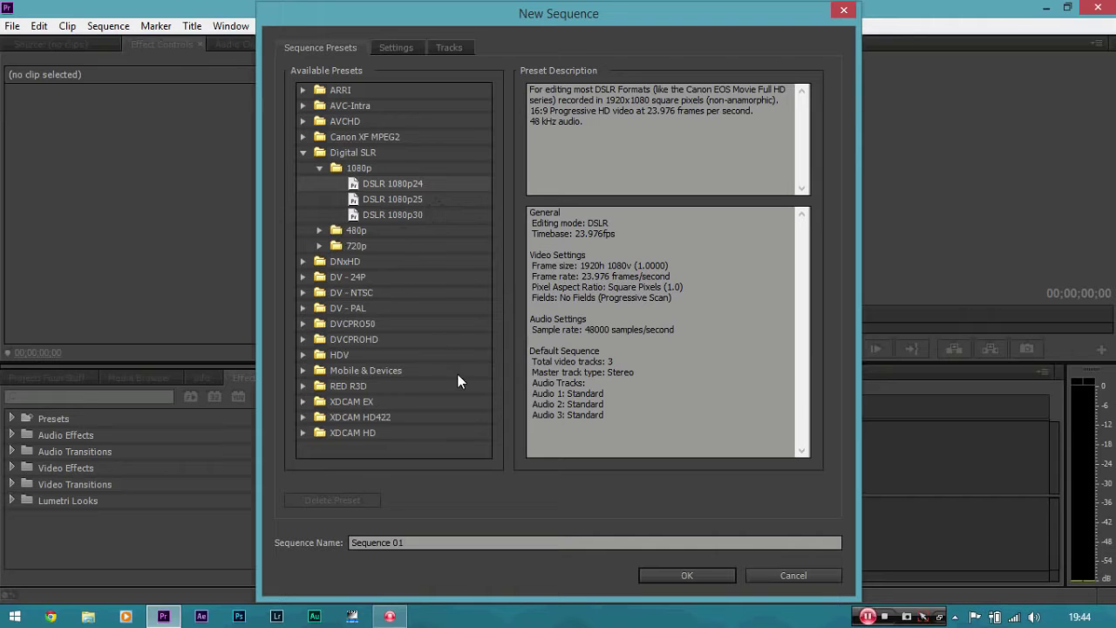
Step: Browse the RED R3D, 5K and DV - NTSC preset folders, then collapse them again
click(303, 386)
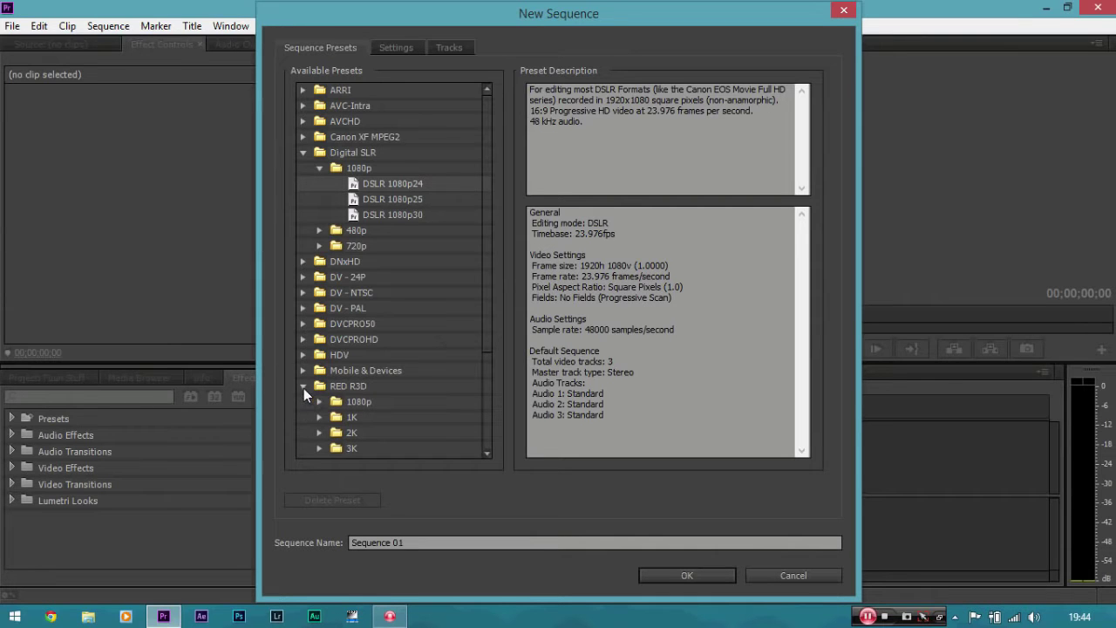
drag(486, 324, 479, 403)
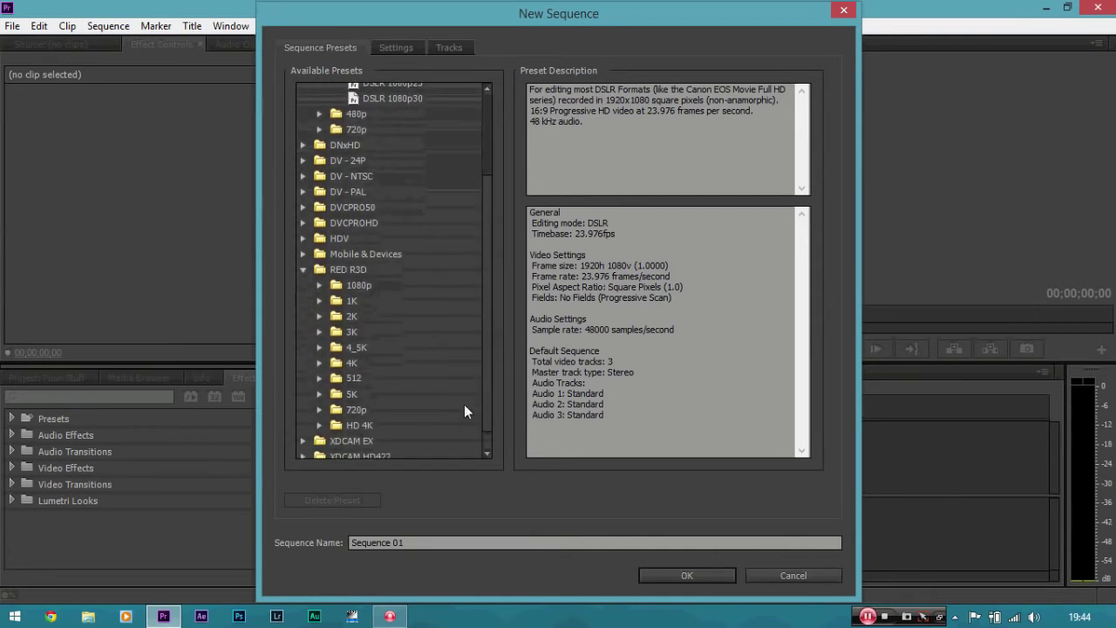
click(320, 395)
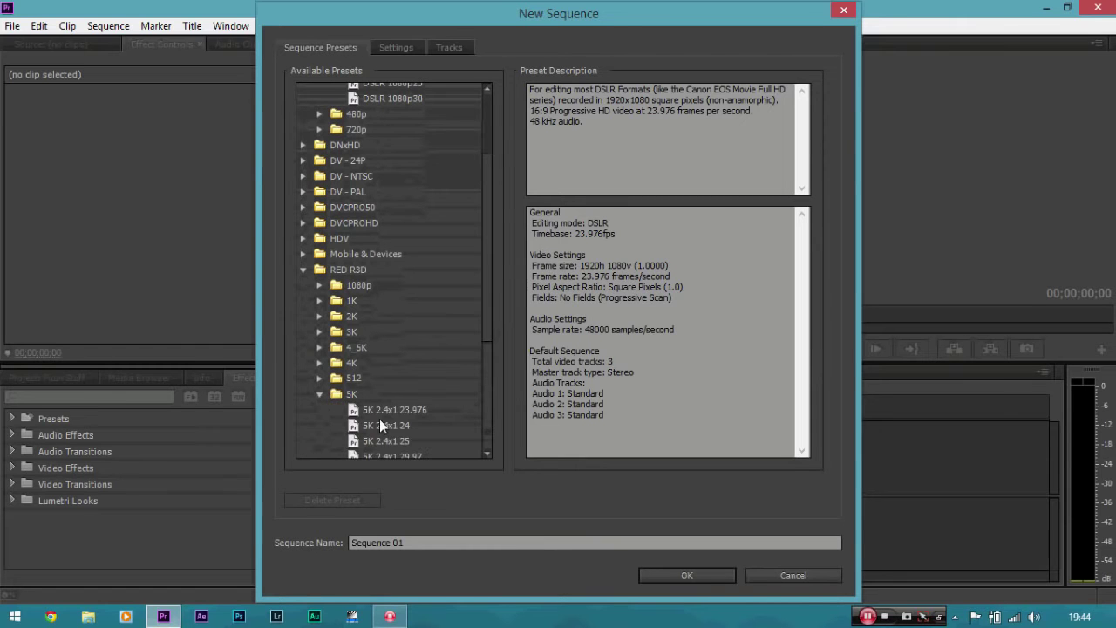
click(320, 394)
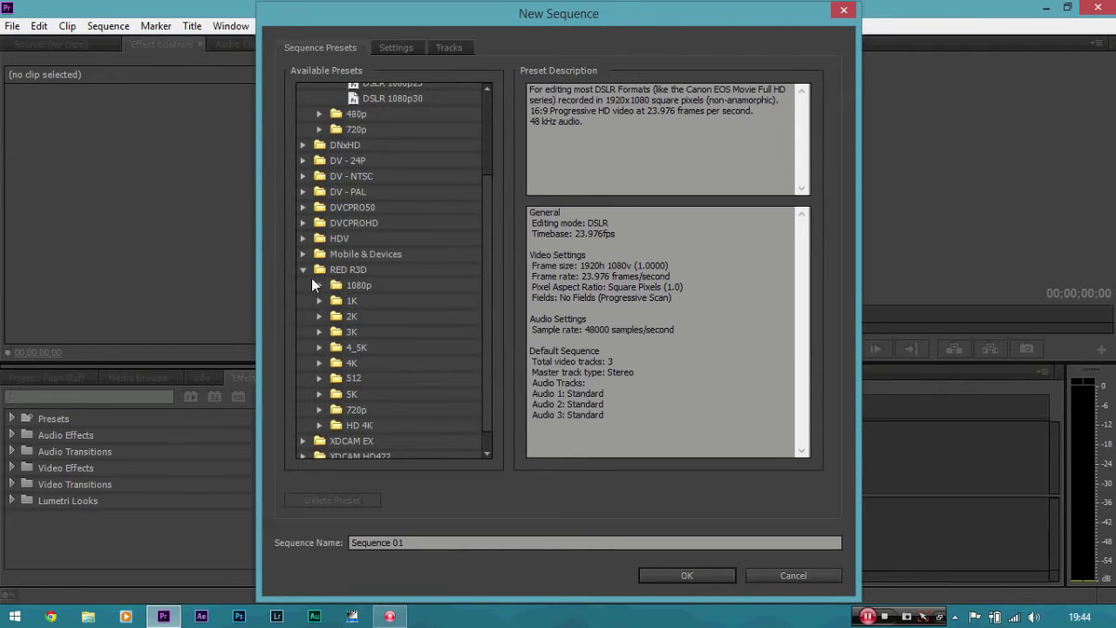
click(304, 270)
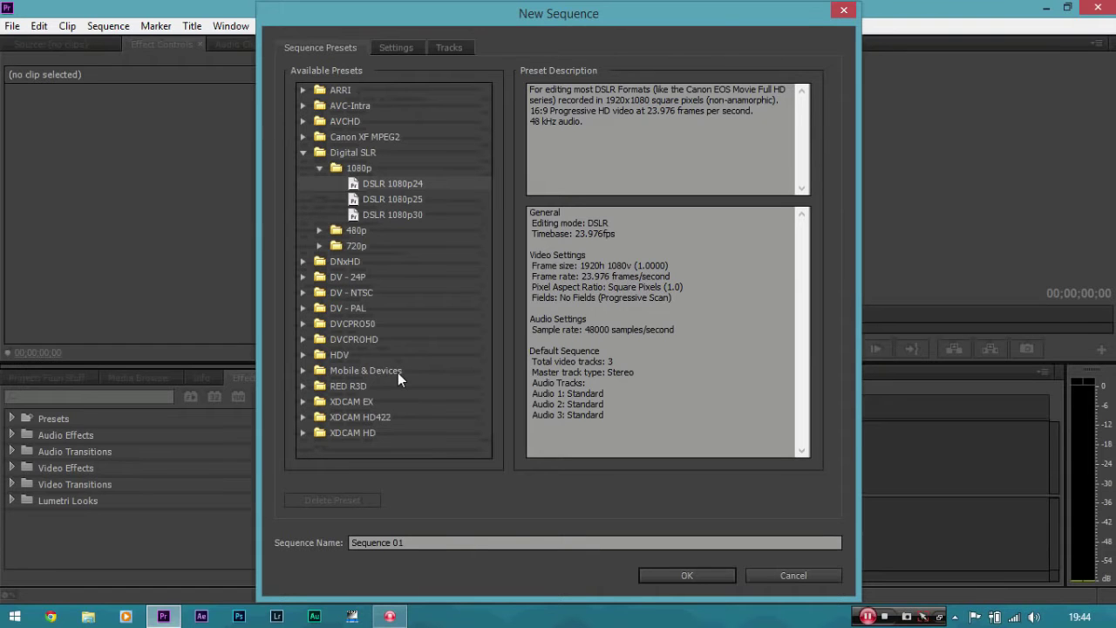
click(304, 293)
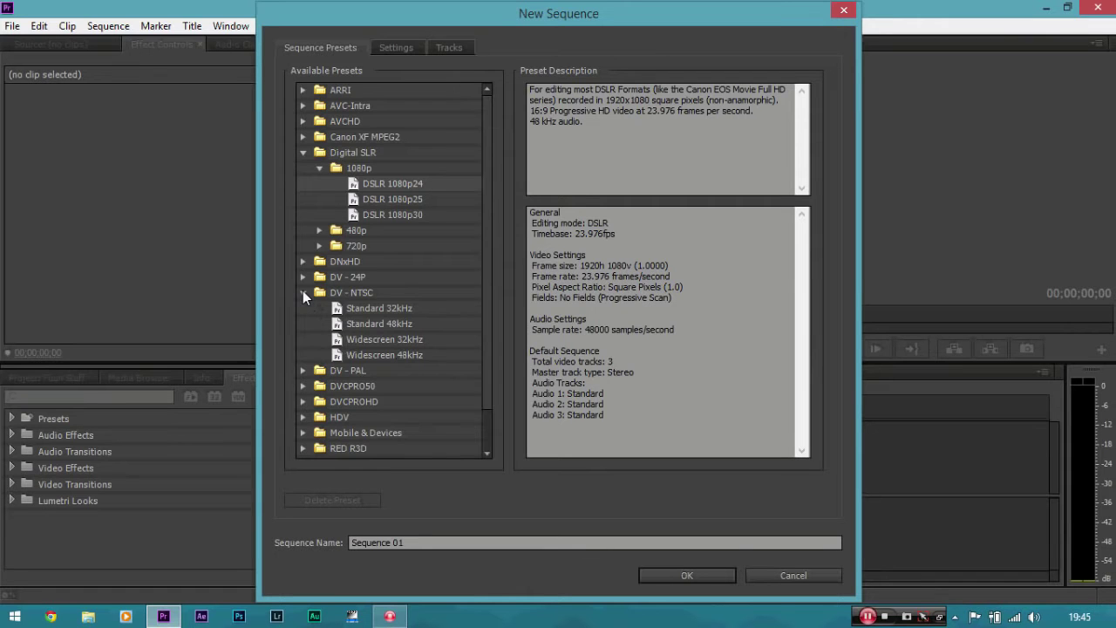
click(303, 292)
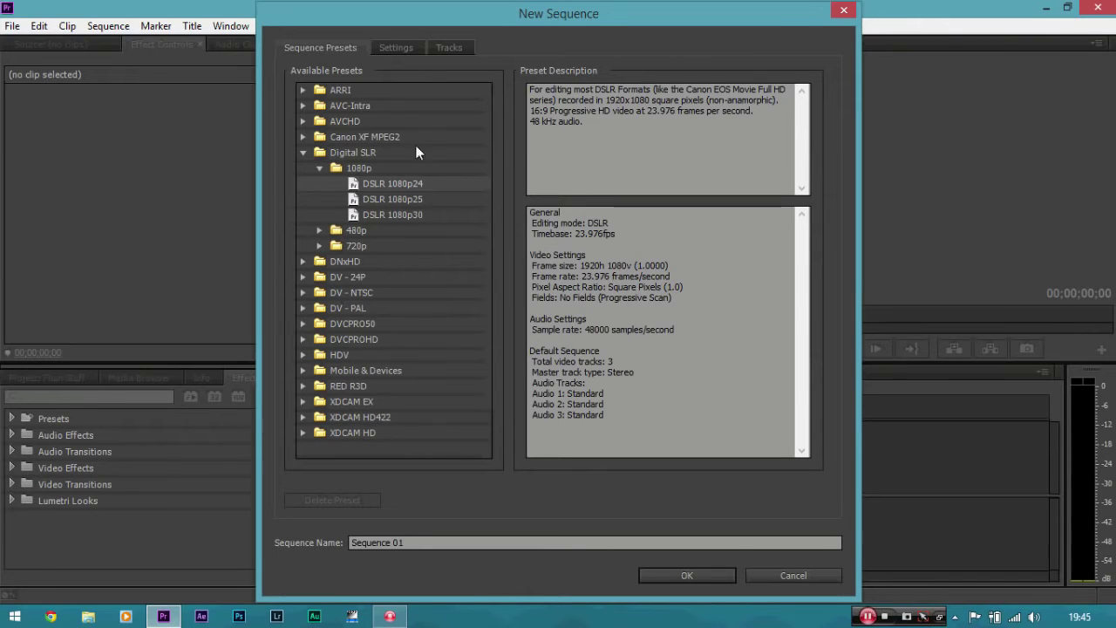
Step: Review the Settings tab and create Sequence 01 with the DSLR 1080p24 preset
click(399, 44)
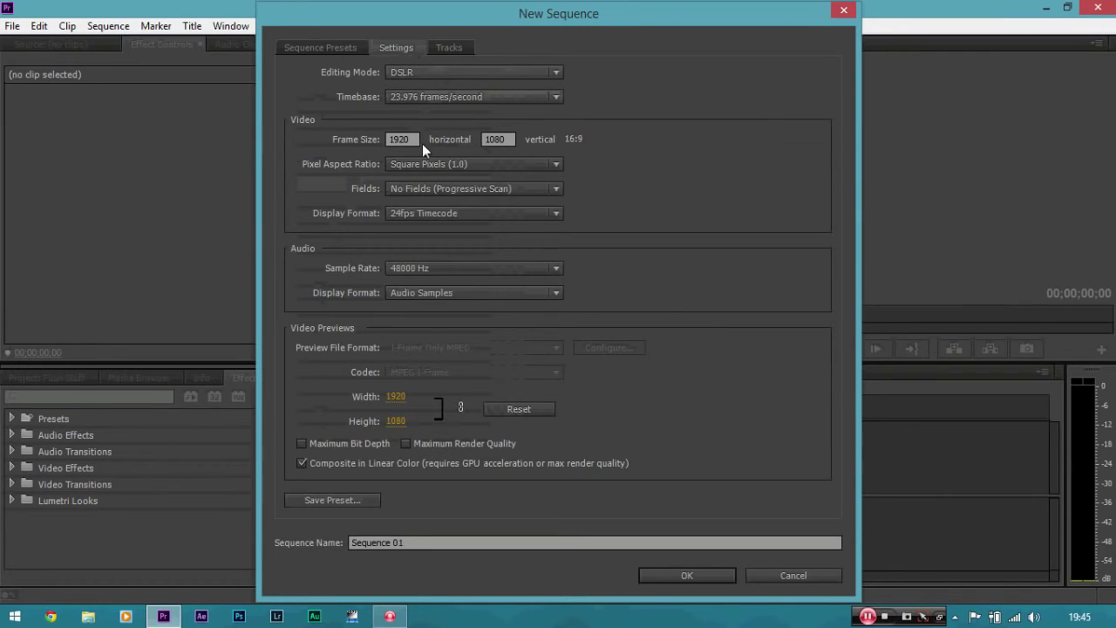
click(325, 50)
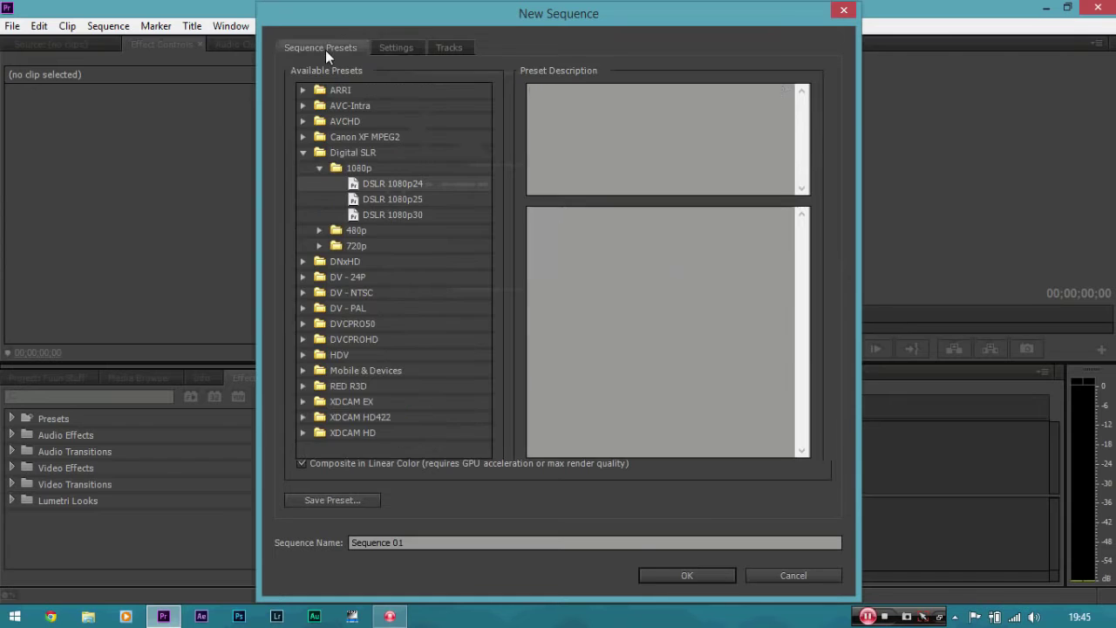
click(668, 578)
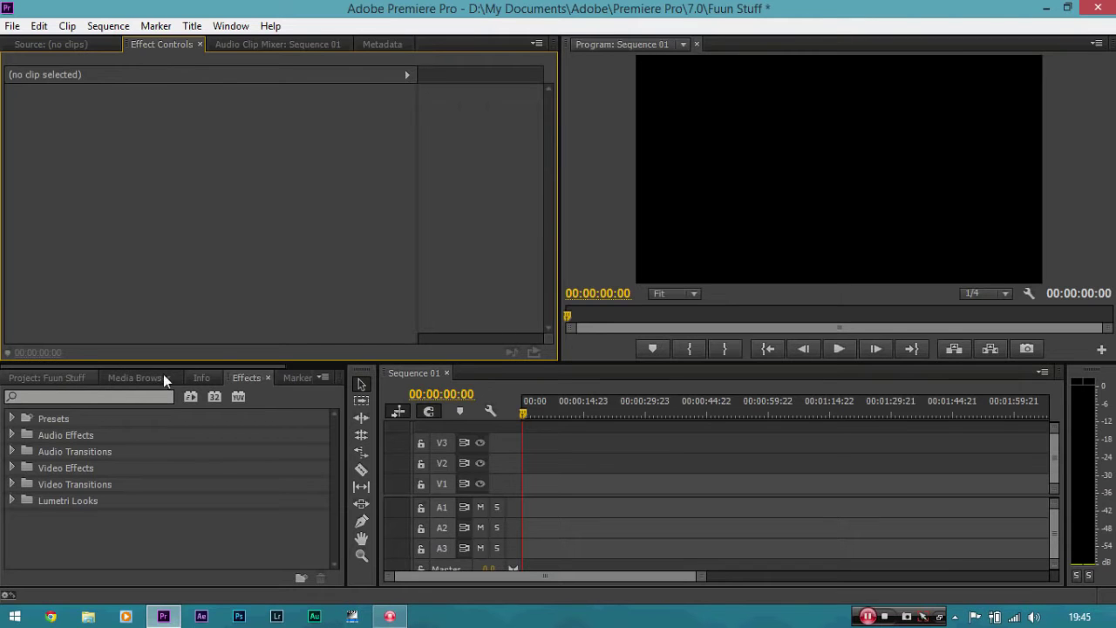
Step: Import _DSC5689.MOV and place it at the start of Sequence 01 on V1
click(61, 376)
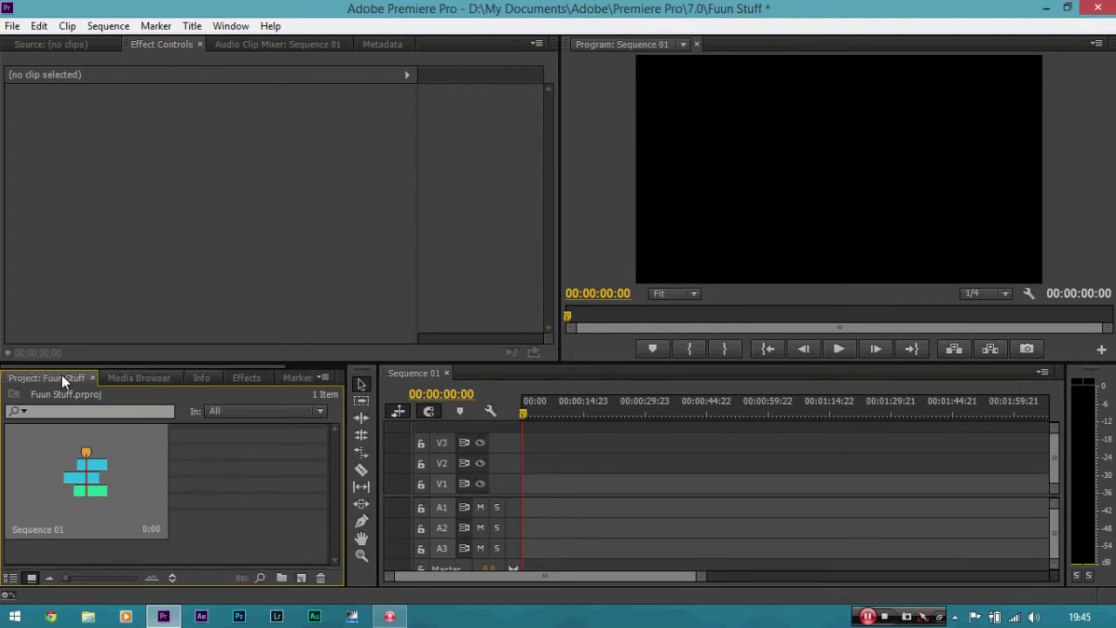
right_click(225, 459)
click(286, 535)
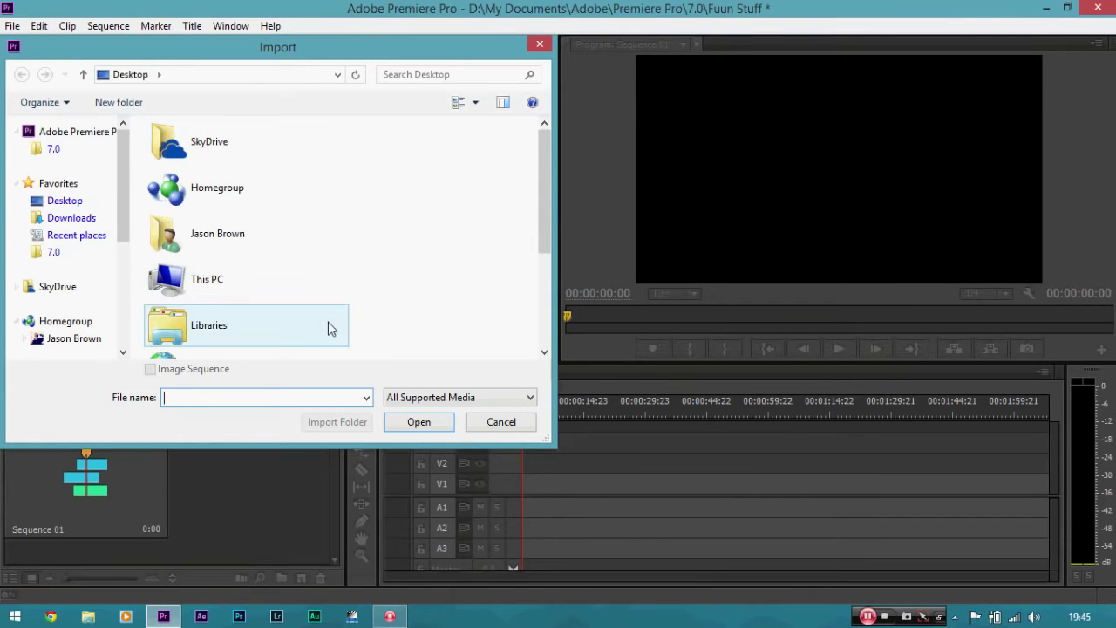
drag(542, 206, 537, 316)
click(234, 252)
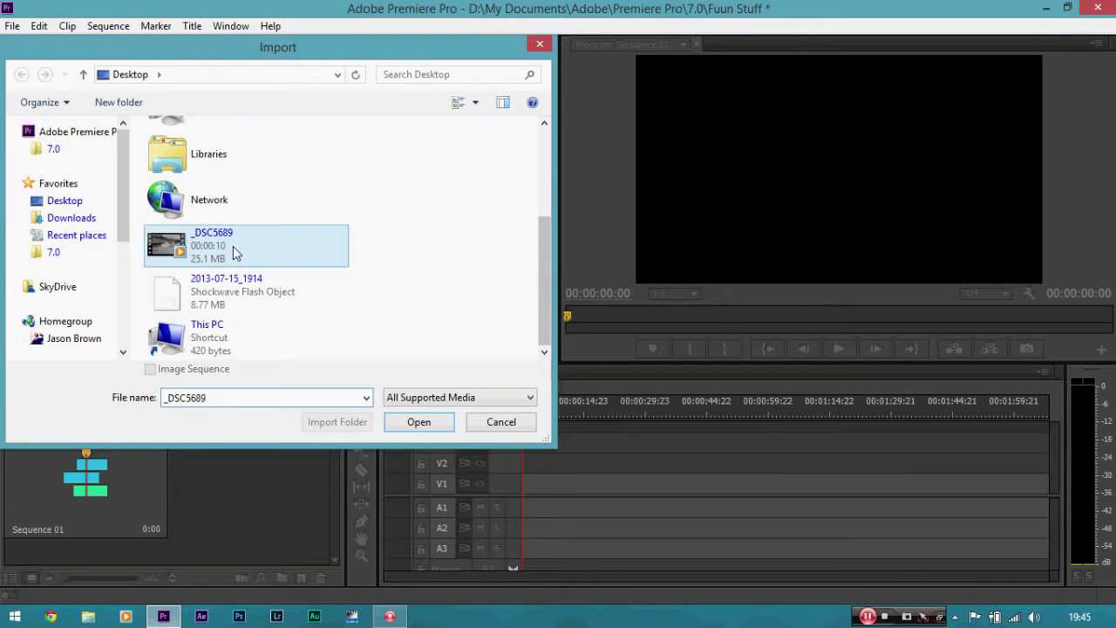
double_click(234, 251)
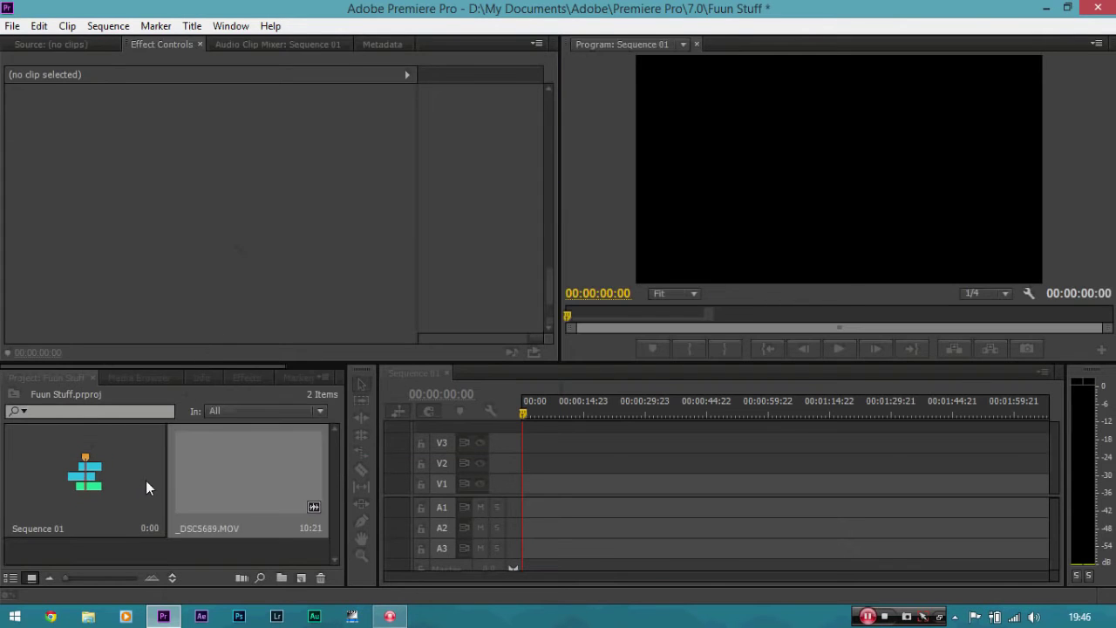
drag(224, 481, 548, 495)
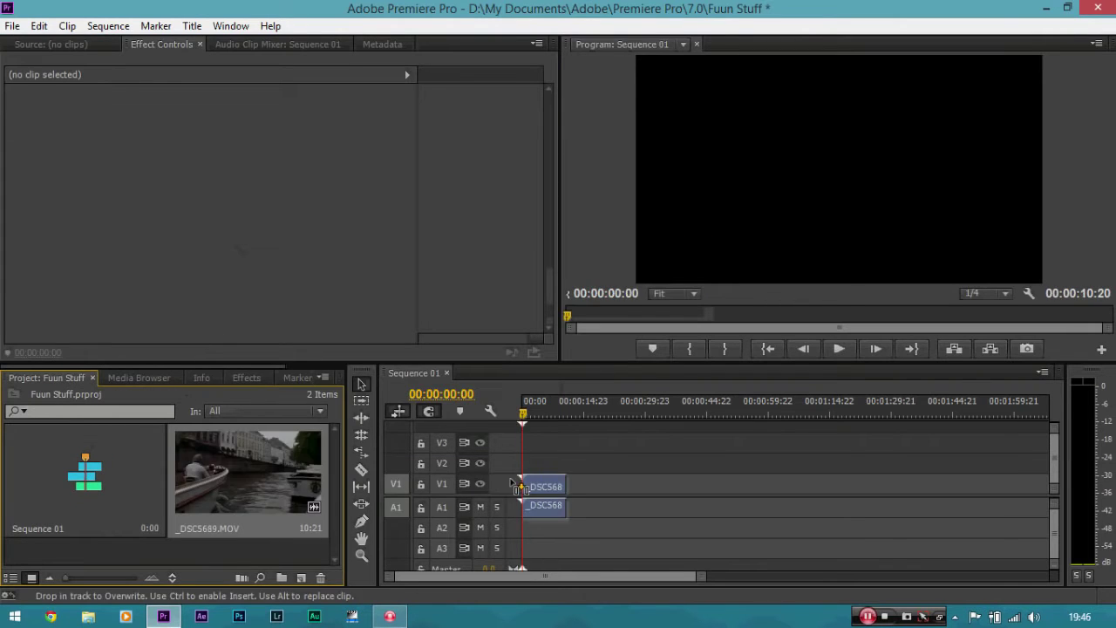
click(555, 481)
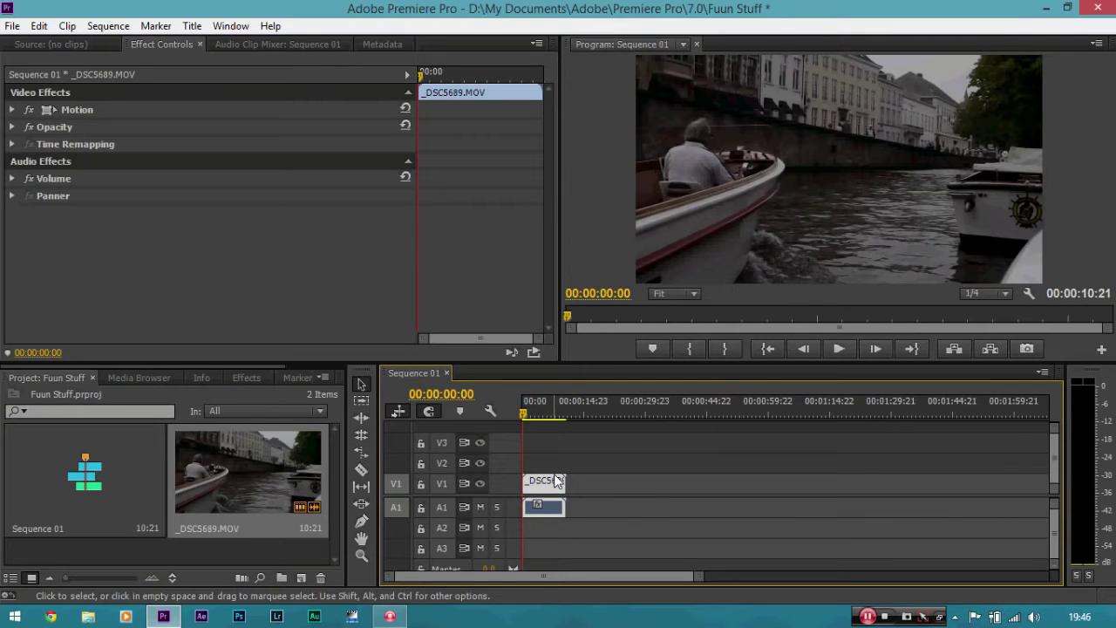
Step: Zoom the timeline in and out until the clip fills the timeline
key(=)
key(=)
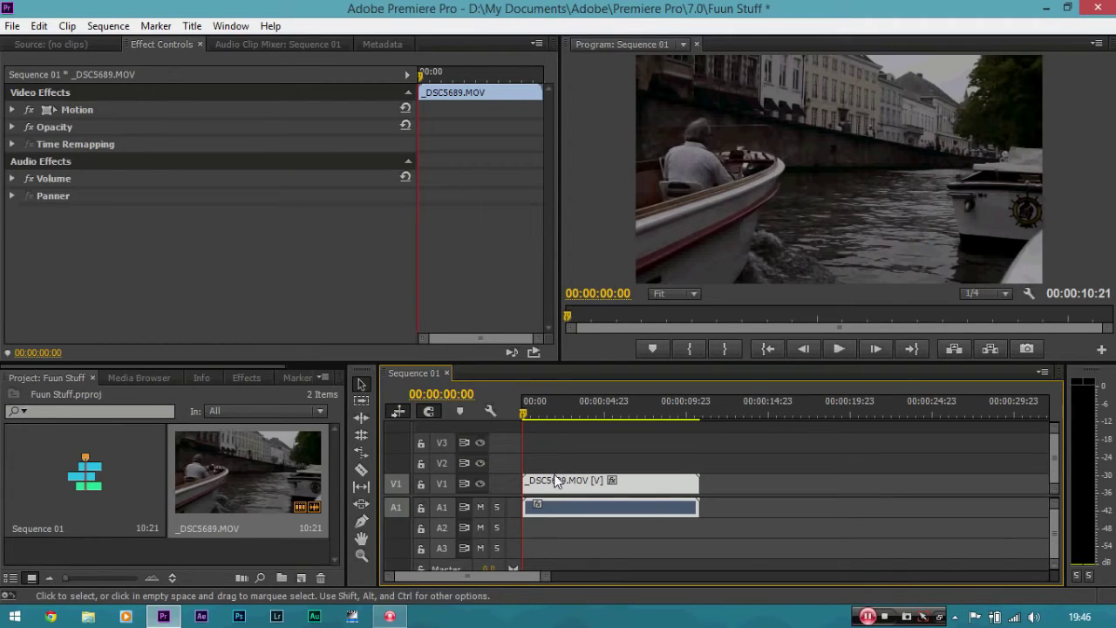
key(minus)
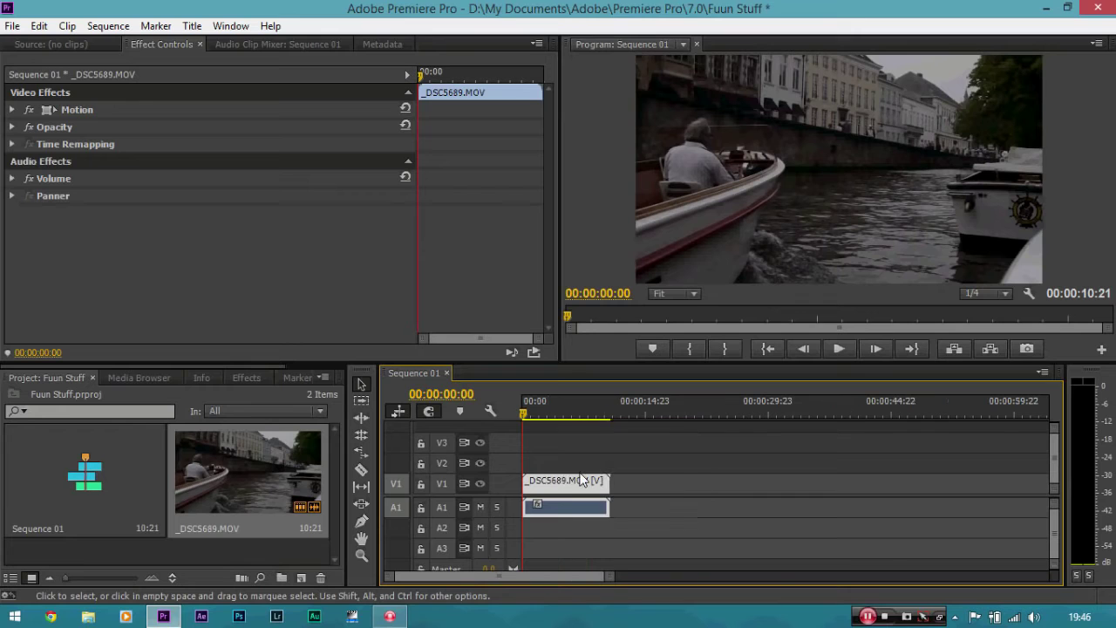
key(minus)
key(minus)
key(equal)
key(equal)
key(equal)
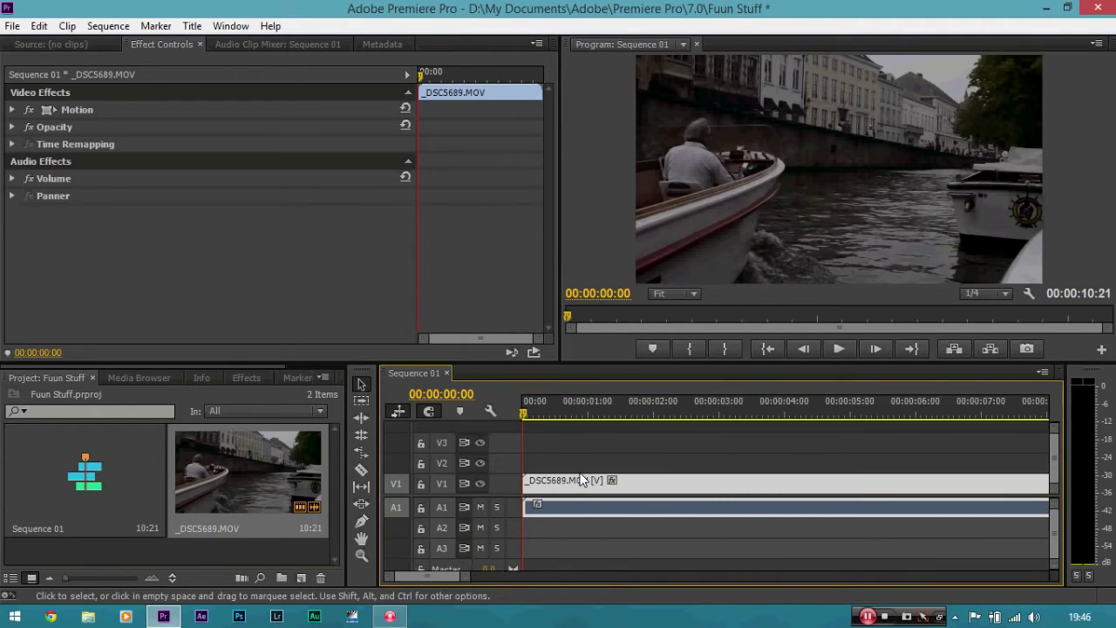
key(minus)
key(equal)
key(equal)
key(minus)
key(minus)
key(equal)
key(equal)
key(equal)
key(minus)
key(minus)
key(minus)
key(equal)
key(equal)
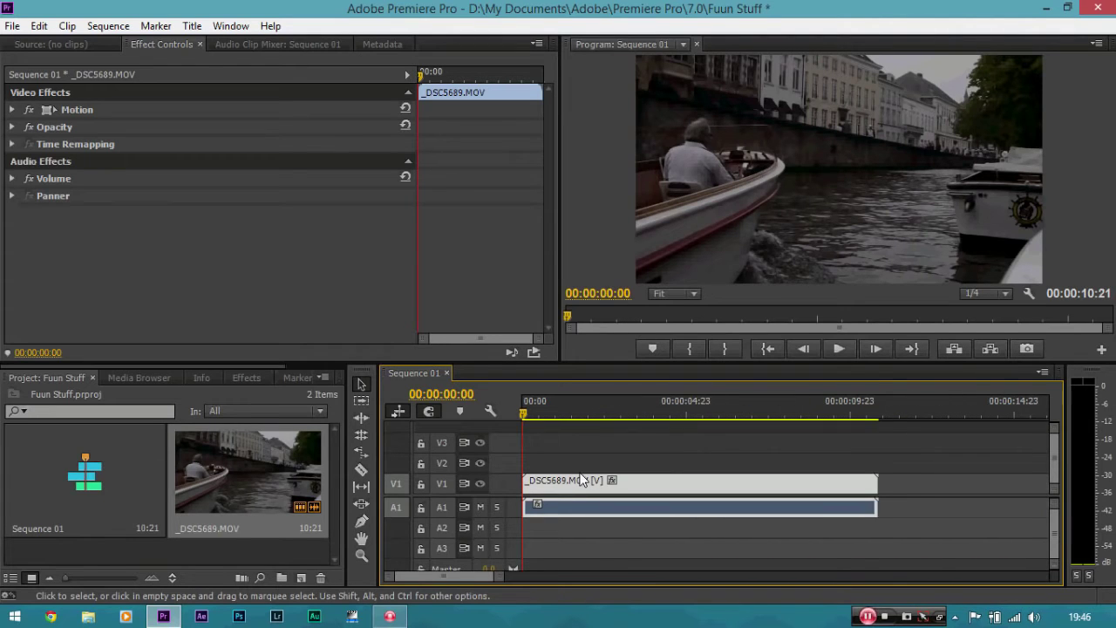
drag(504, 575, 649, 569)
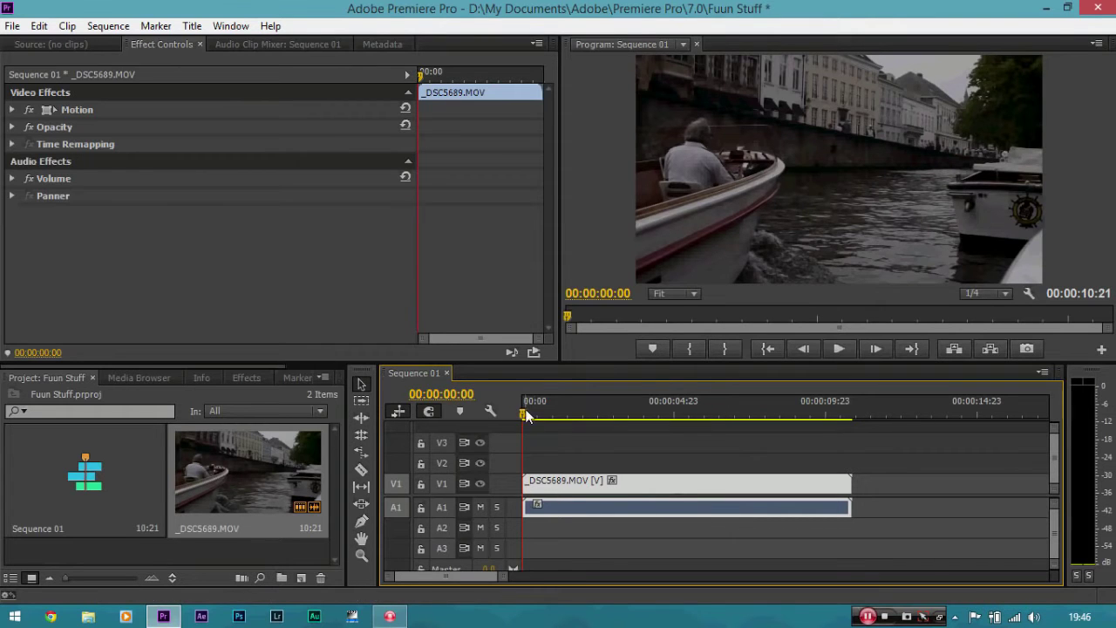
key(space)
drag(562, 414, 500, 415)
click(1000, 293)
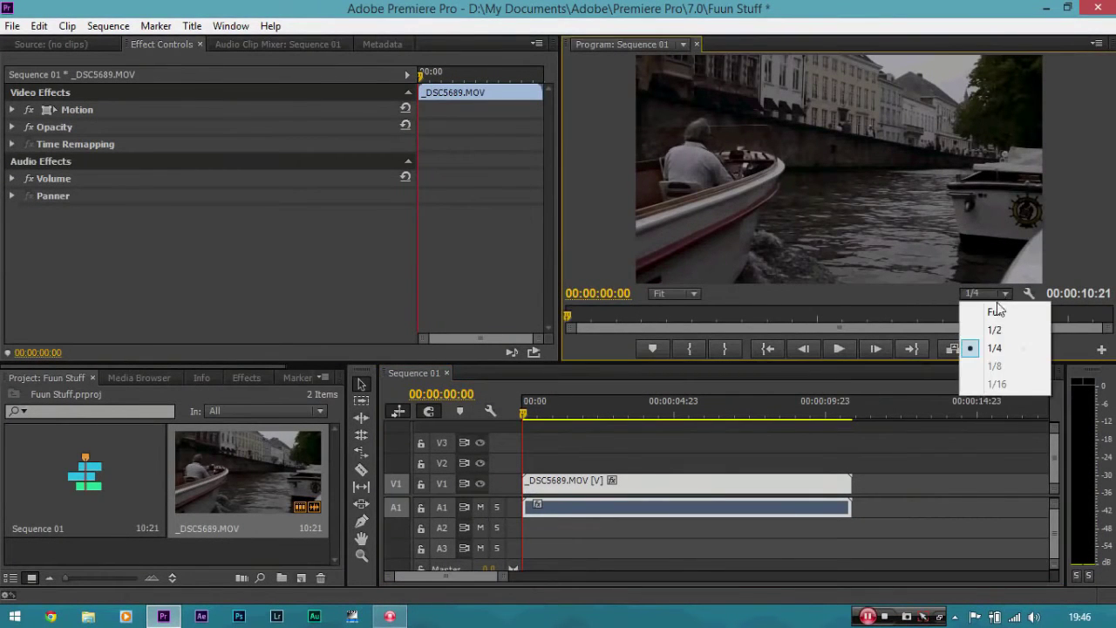
click(1005, 348)
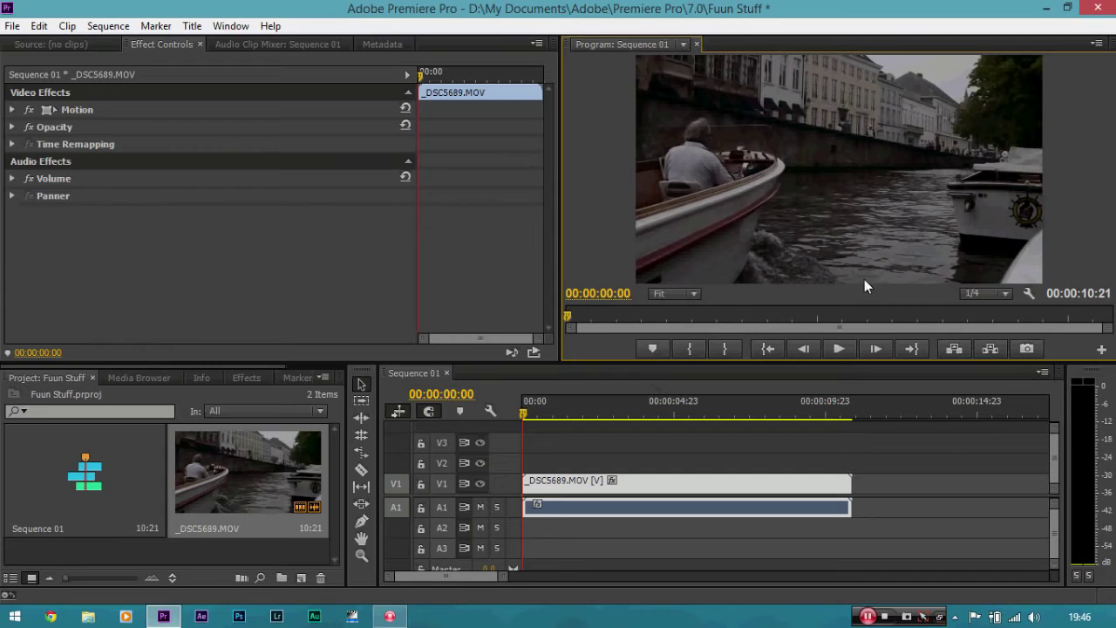
click(972, 295)
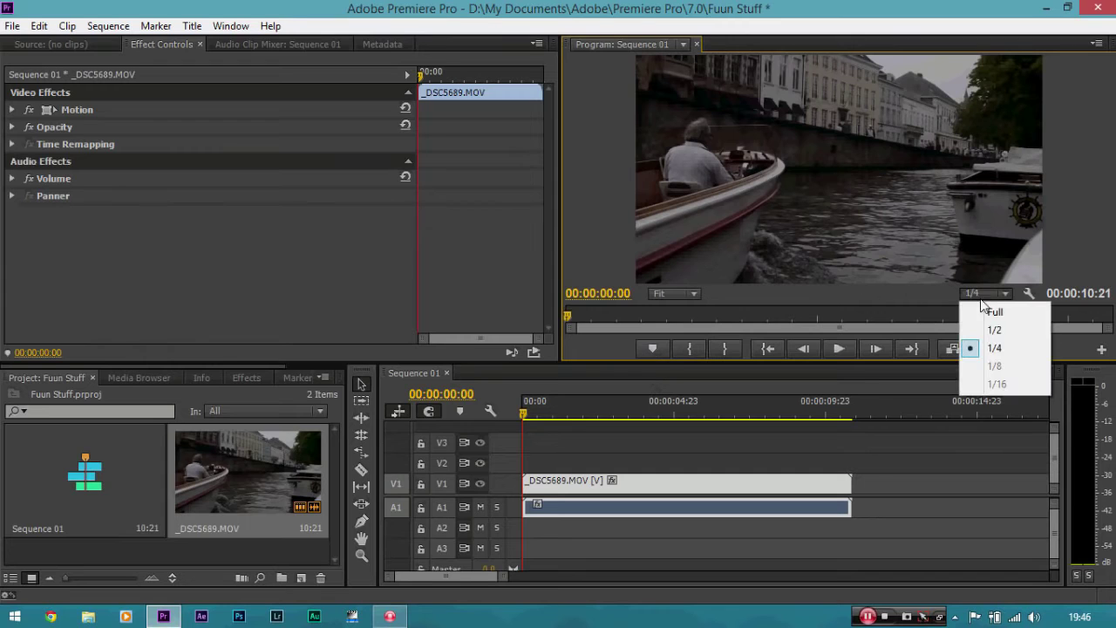
click(976, 349)
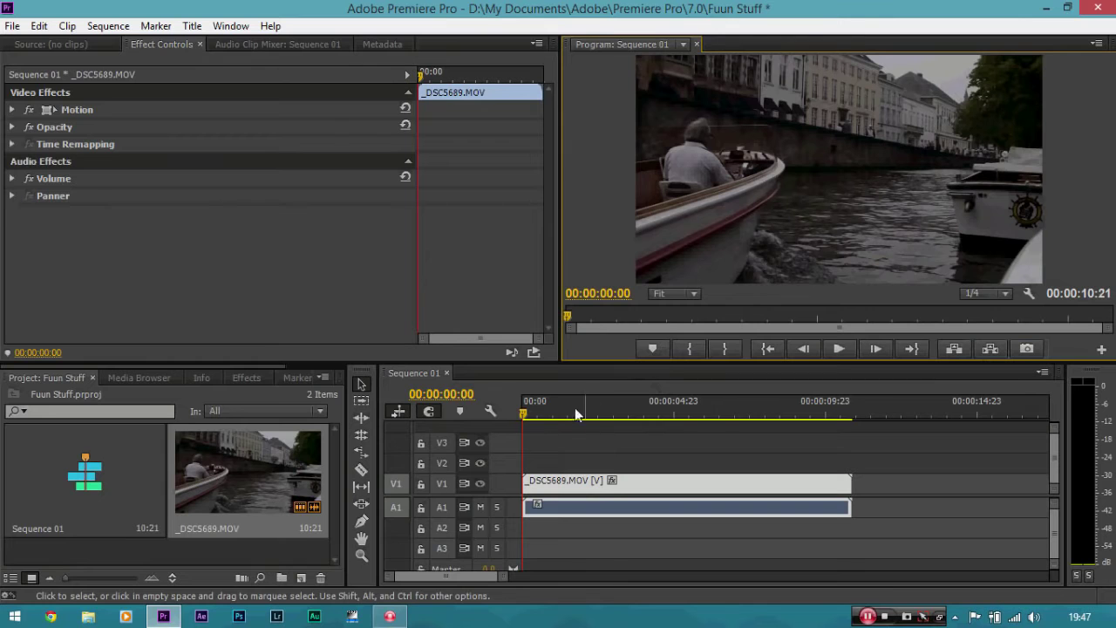
Step: Scrub to the new start point, trial-trim the clip's start, then undo the trim
drag(526, 414, 603, 416)
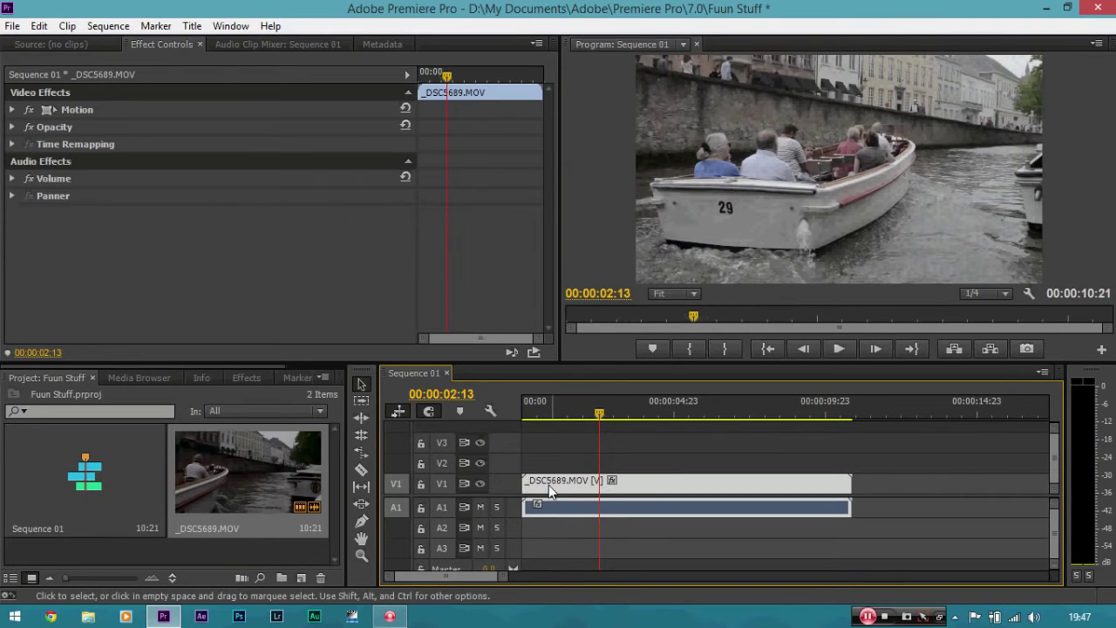
drag(529, 482, 599, 482)
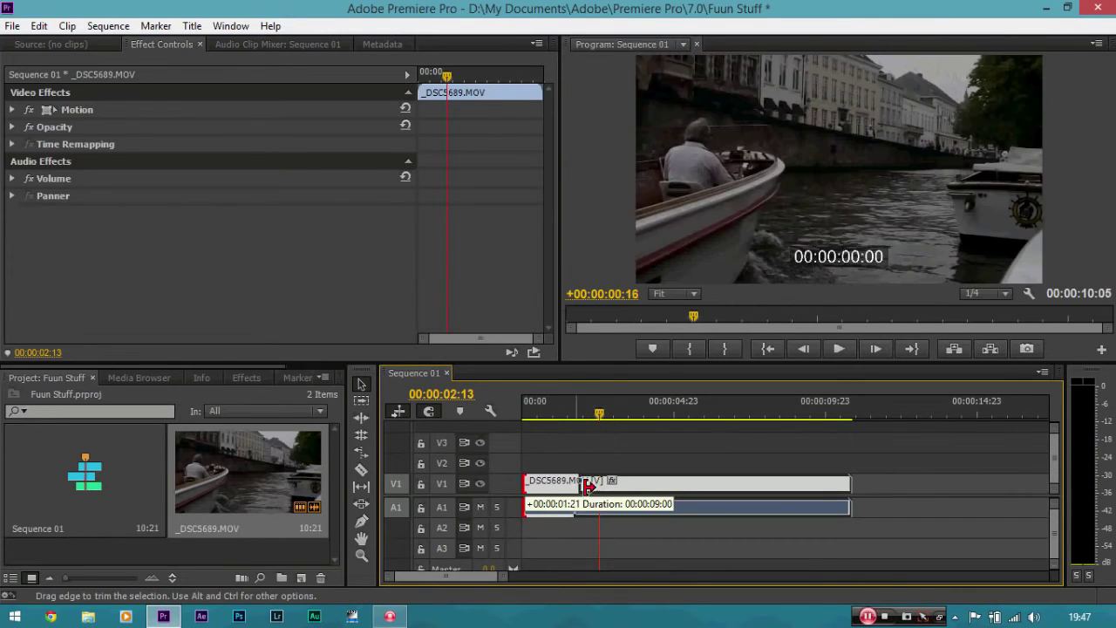
click(659, 491)
key(ctrl+z)
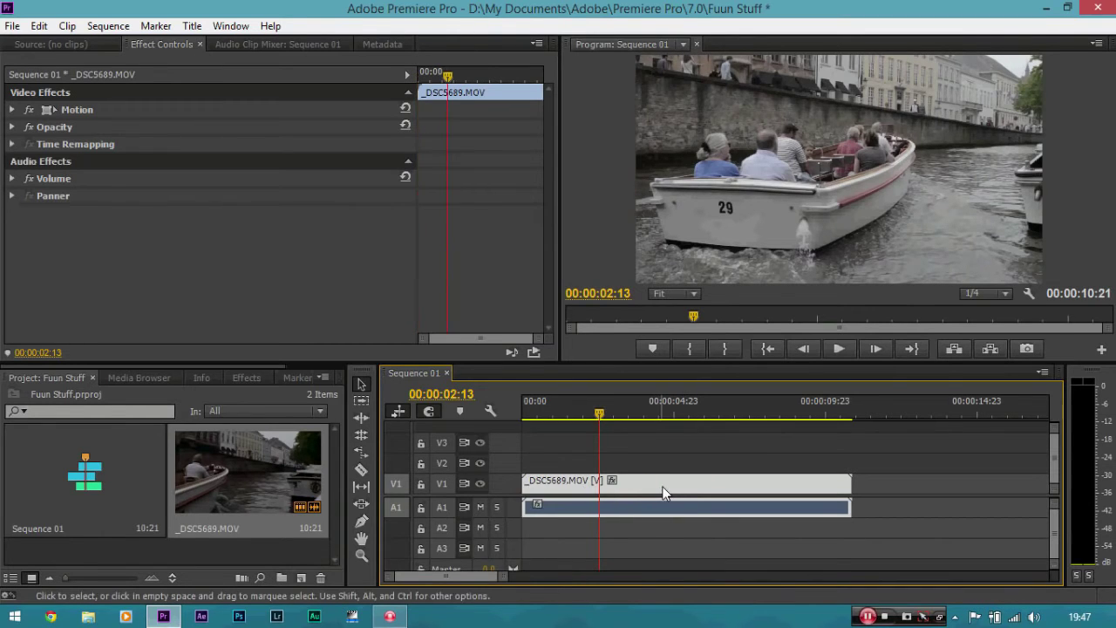
Step: Split the clip at 00:00:02:13 with the Razor tool and delete the opening piece
key(c)
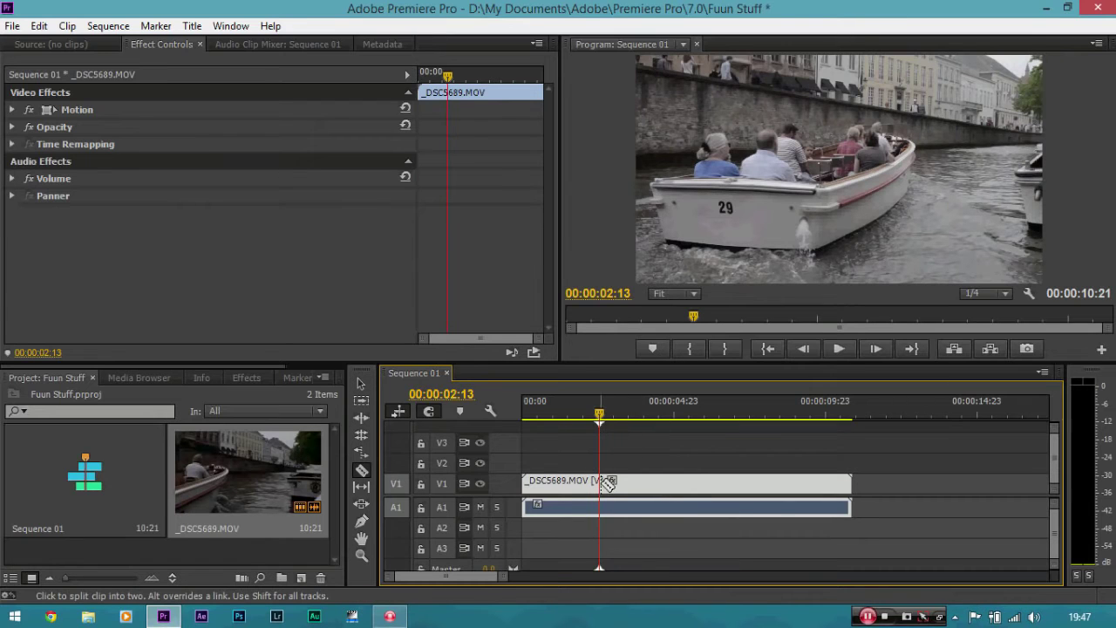
click(601, 484)
key(v)
drag(603, 417, 625, 417)
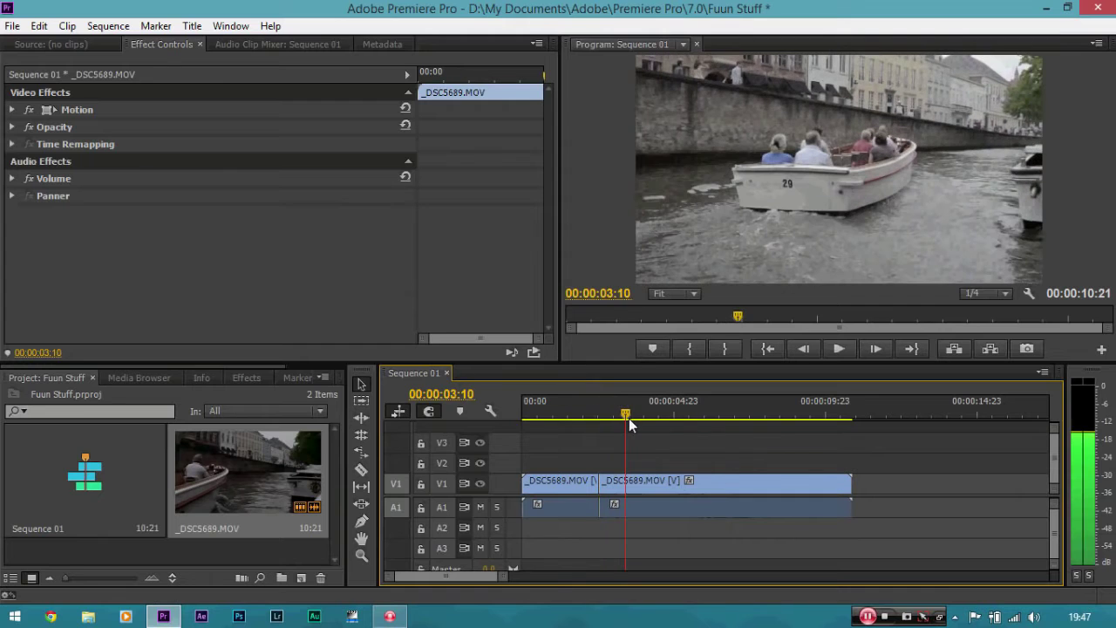
click(571, 479)
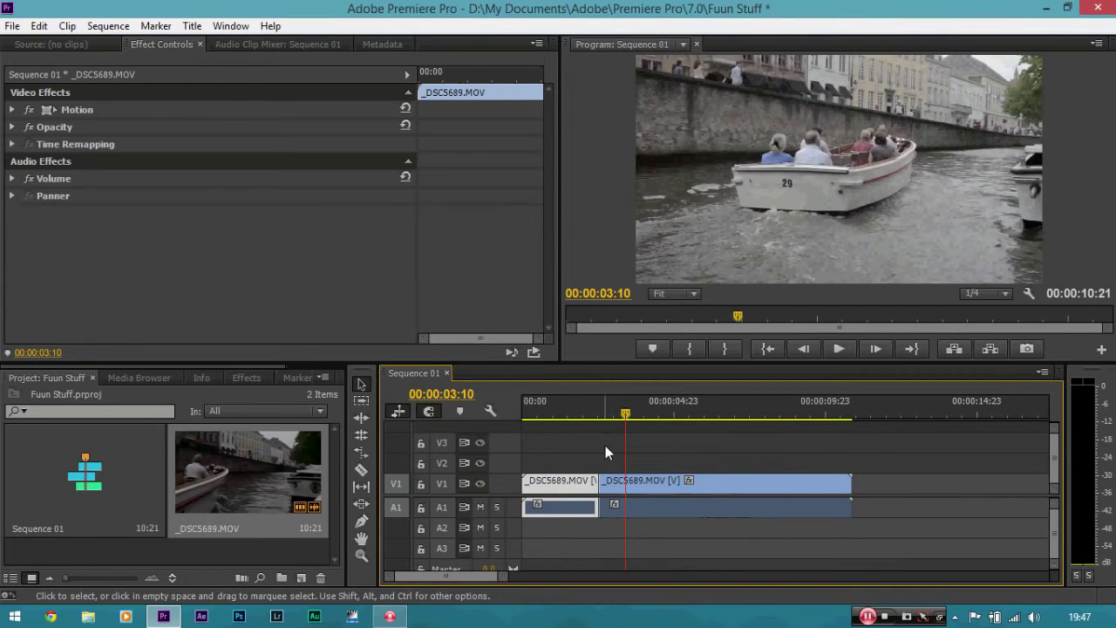
key(Delete)
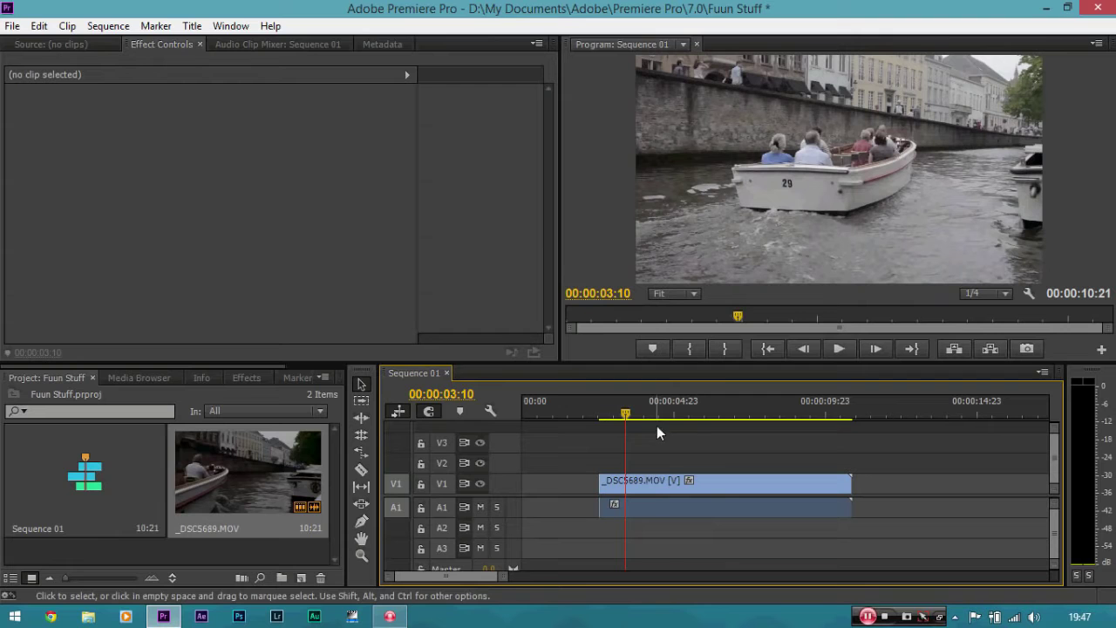
Step: Move the clip to 00:00 and trim its end so the sequence runs 00:00:06:06
mouse_move(581, 406)
mouse_down()
mouse_move(546, 409)
mouse_move(629, 410)
mouse_up()
drag(672, 482, 592, 482)
drag(633, 424, 712, 428)
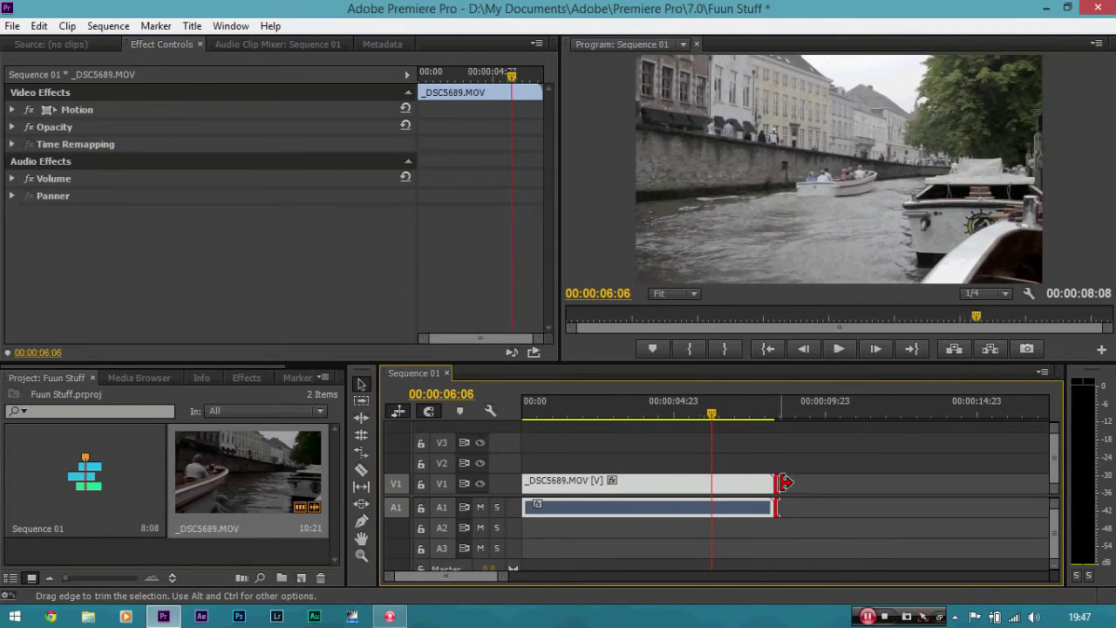
drag(777, 482, 711, 482)
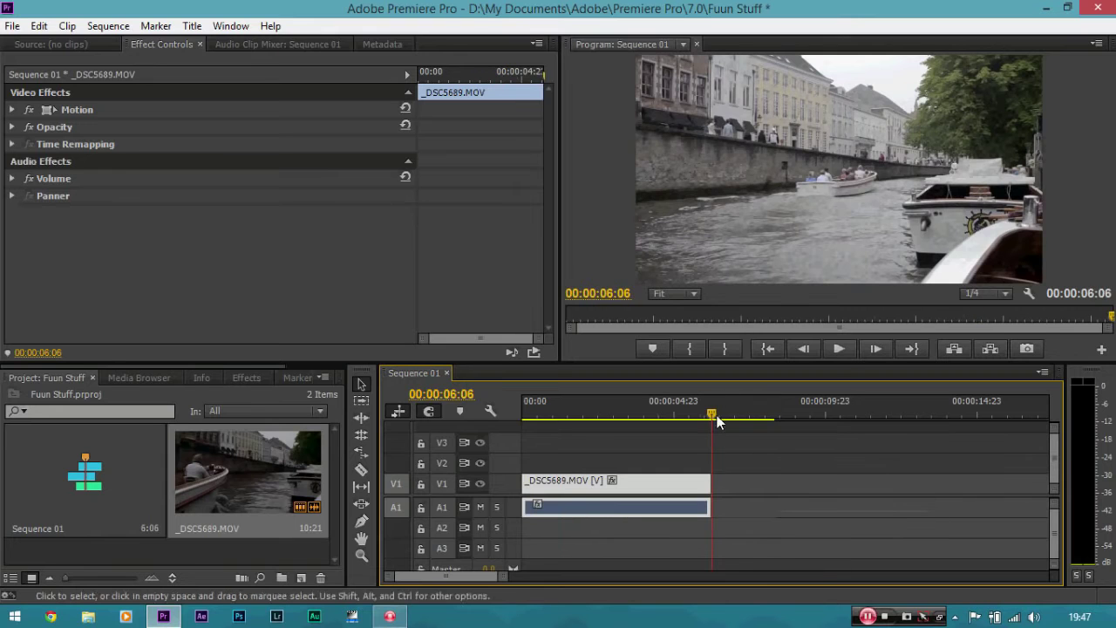
drag(713, 411, 522, 402)
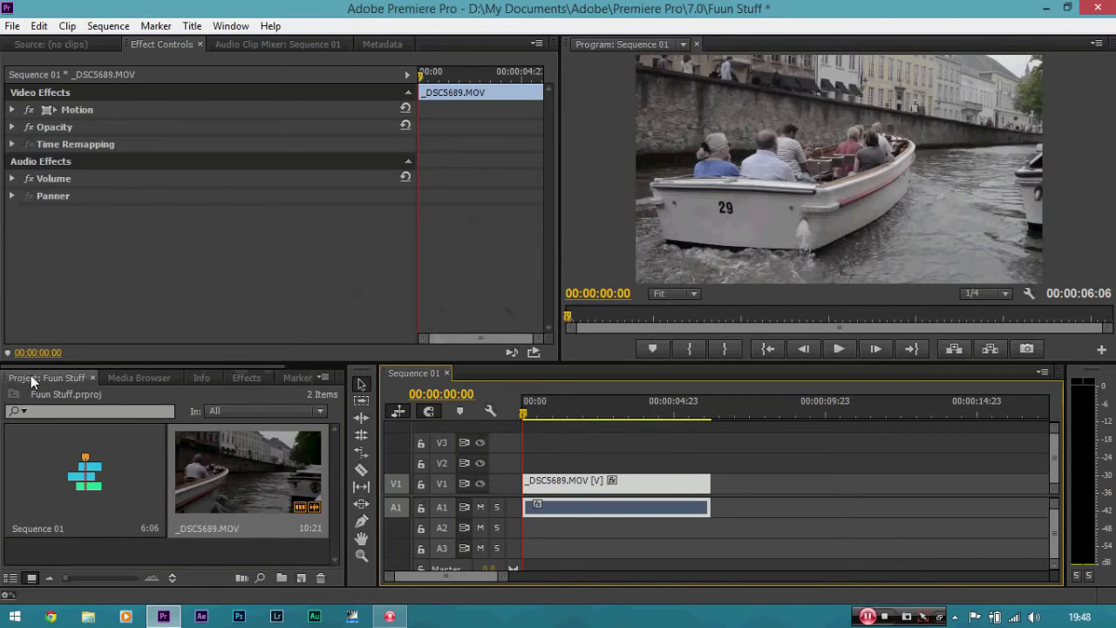
Step: Show the Effects panel, expand Video Effects and scroll to the Magic Bullet folders
click(241, 378)
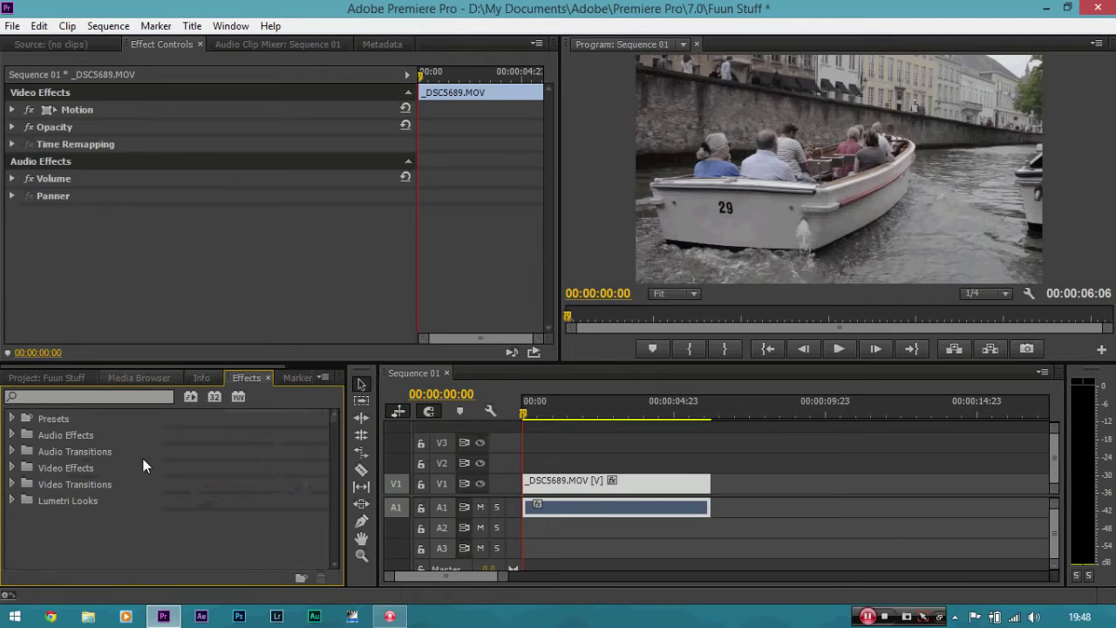
click(14, 468)
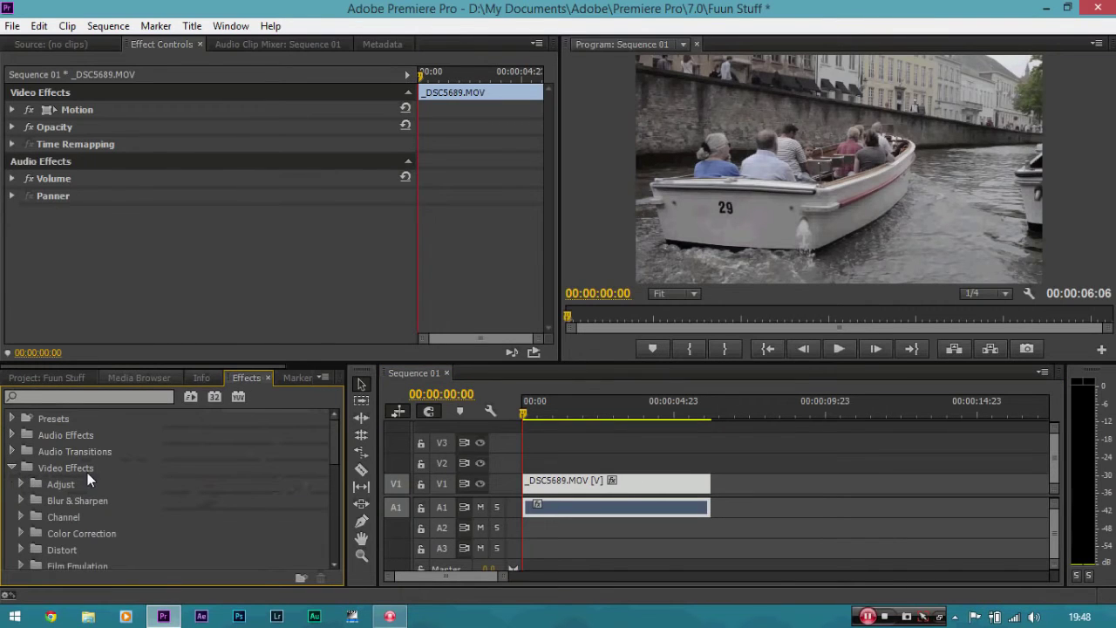
drag(336, 446, 332, 493)
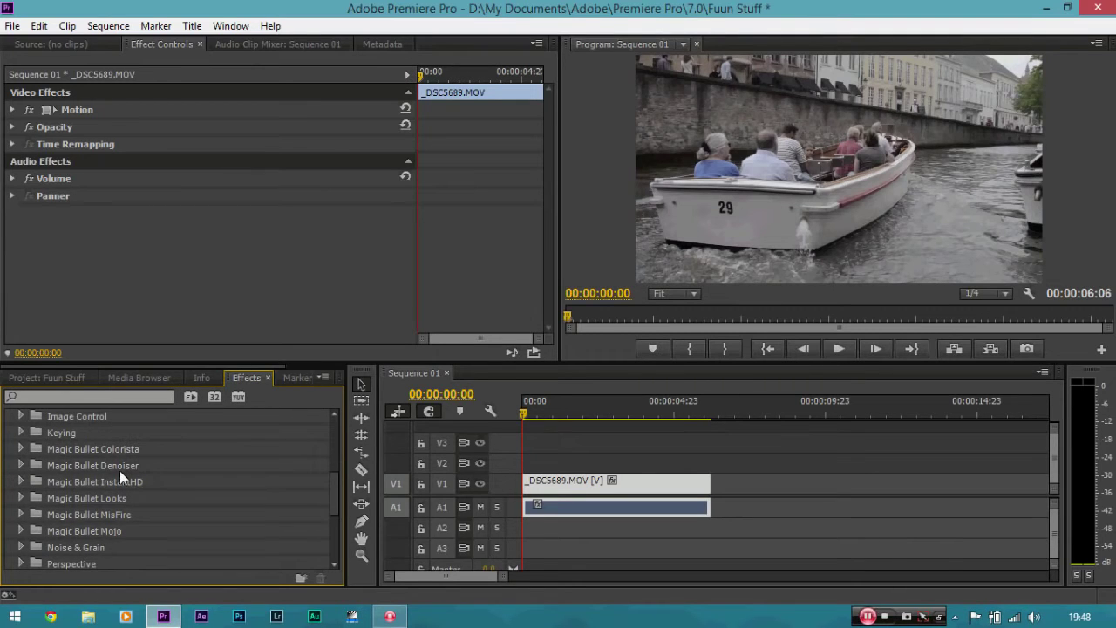
Step: Drag Colorista II from the Magic Bullet Colorista folder onto the _DSC5689.MOV clip on V1
click(24, 448)
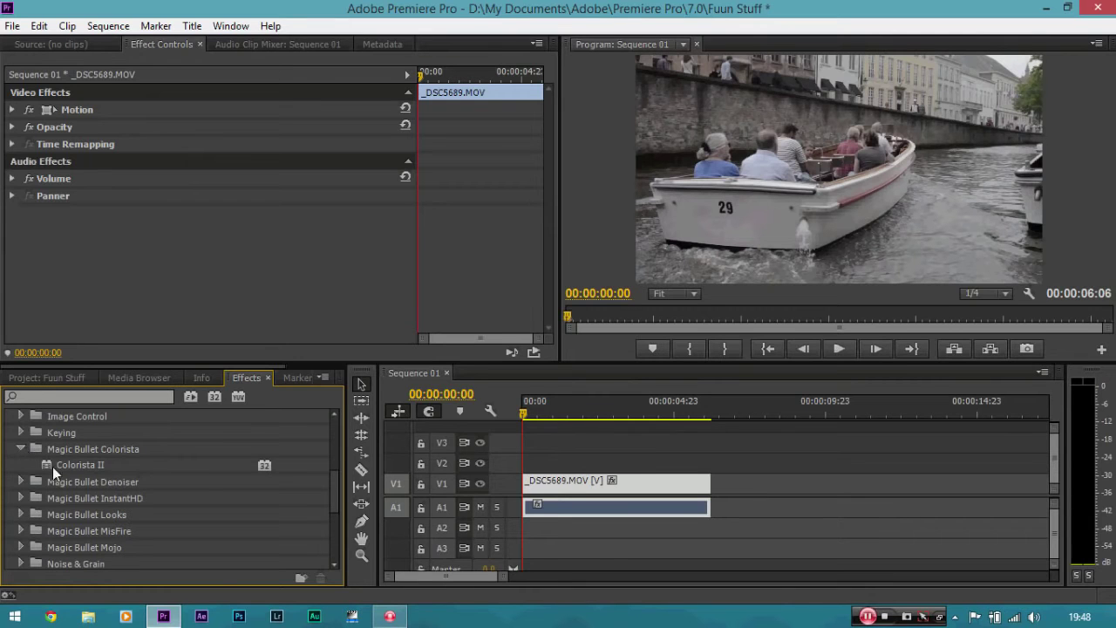
mouse_move(58, 460)
mouse_down()
mouse_move(406, 447)
mouse_move(556, 487)
mouse_up()
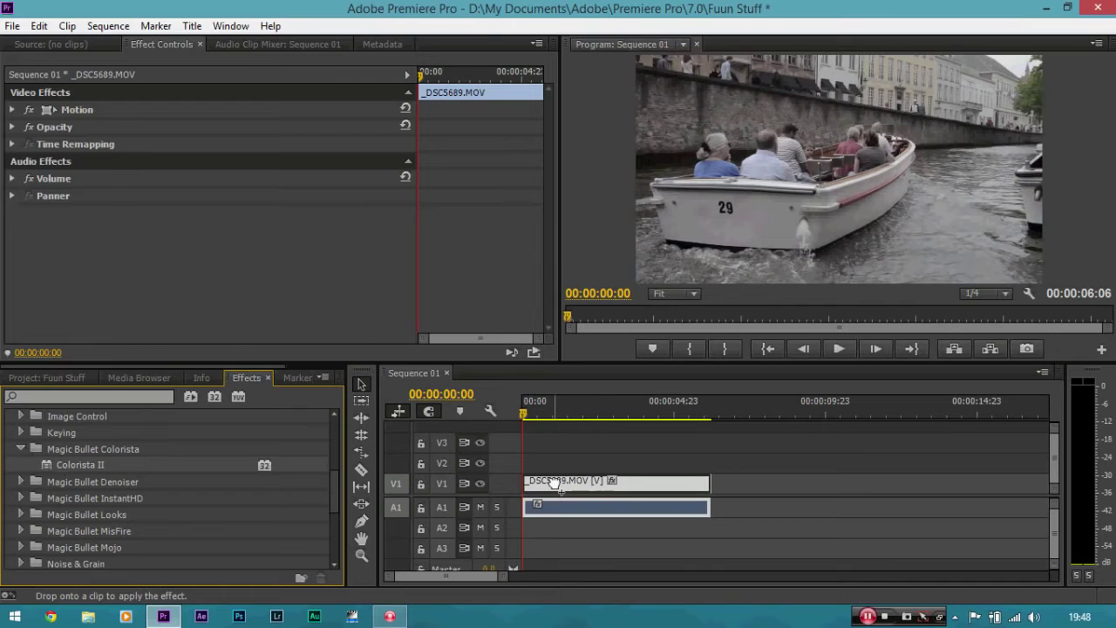
drag(333, 504, 352, 450)
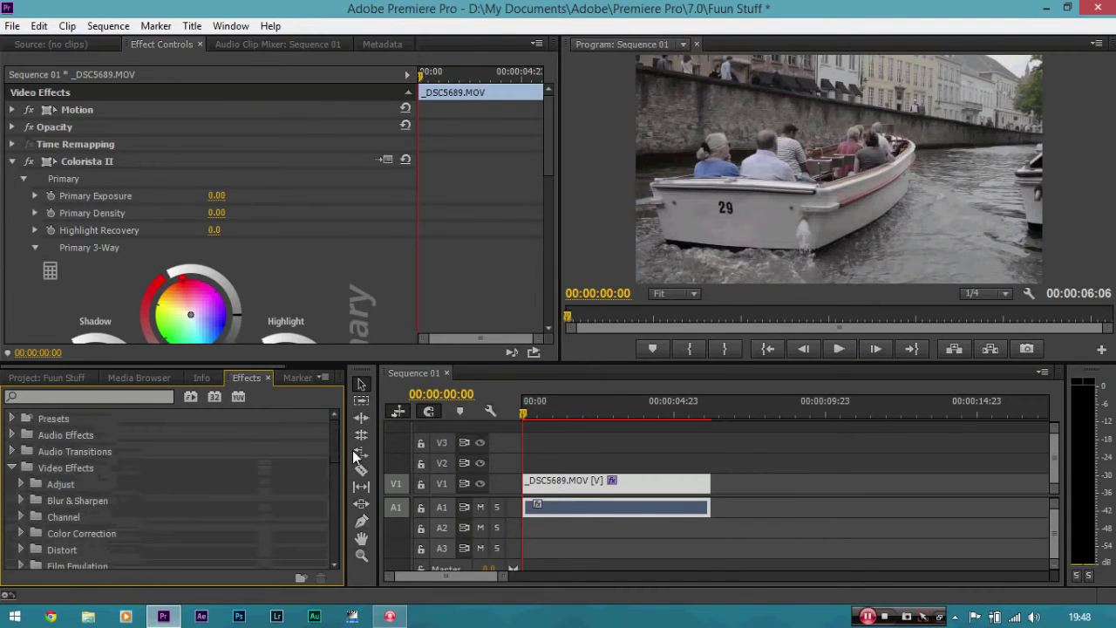
click(22, 518)
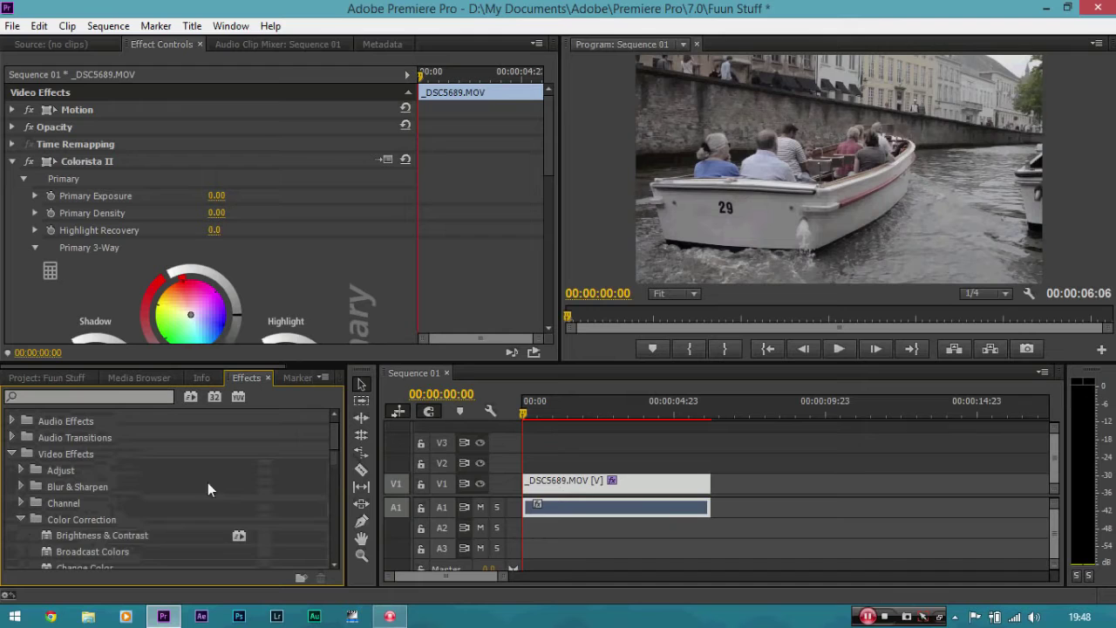
drag(336, 434, 311, 463)
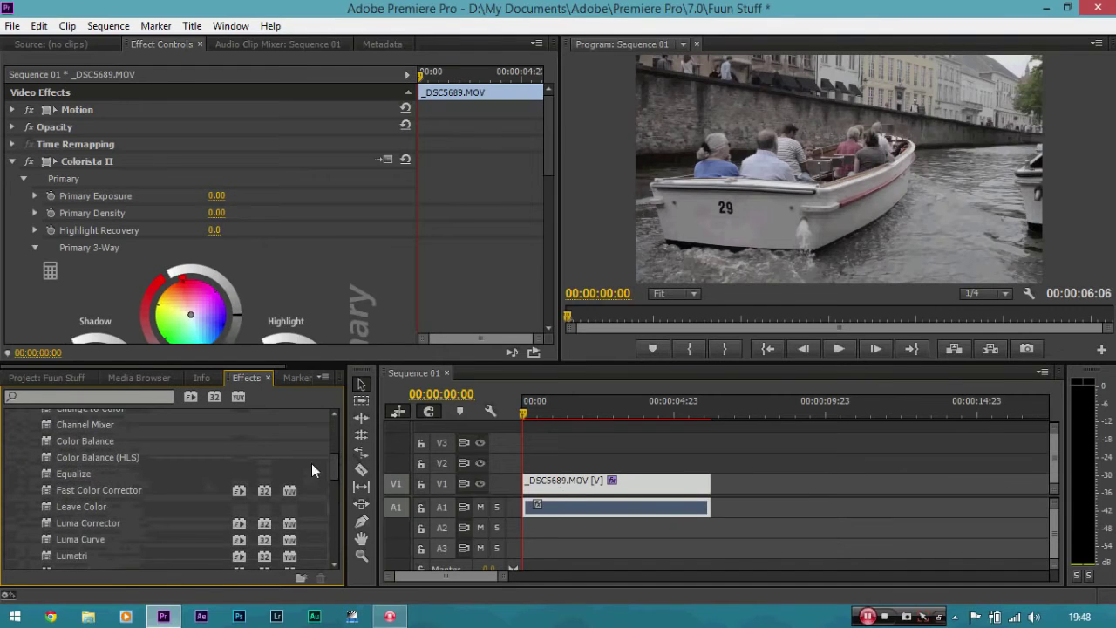
mouse_move(136, 491)
mouse_down()
mouse_move(251, 447)
mouse_move(179, 493)
mouse_up()
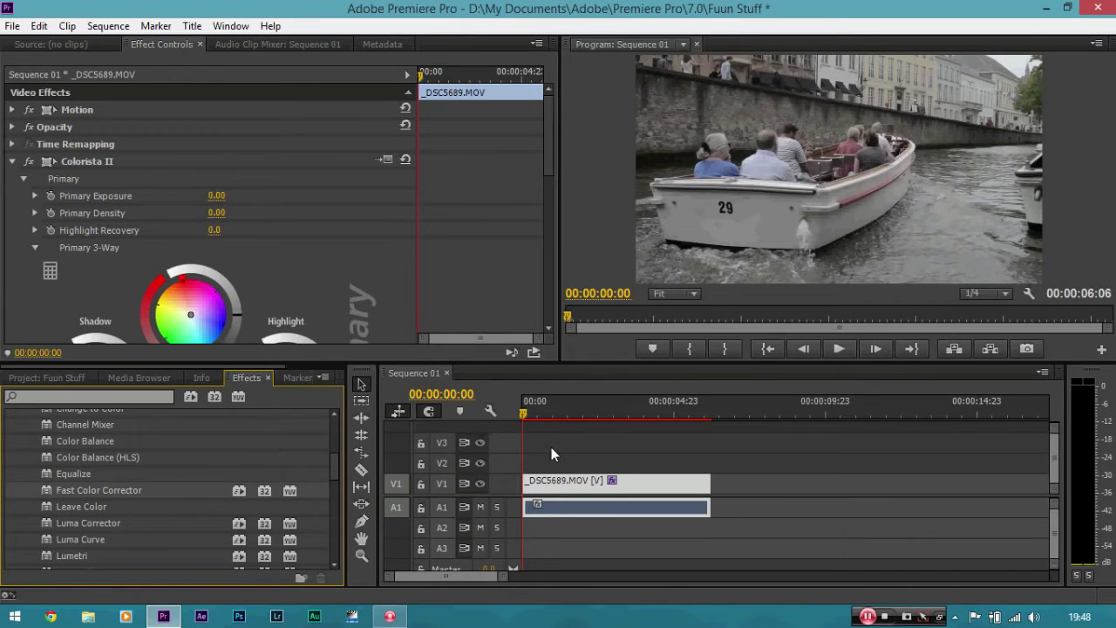
Step: In Colorista II Primary 3-Way, push the Shadow wheel toward blue and the Midtone wheel toward orange
mouse_move(545, 134)
mouse_down()
mouse_move(559, 305)
mouse_move(556, 162)
mouse_move(554, 185)
mouse_up()
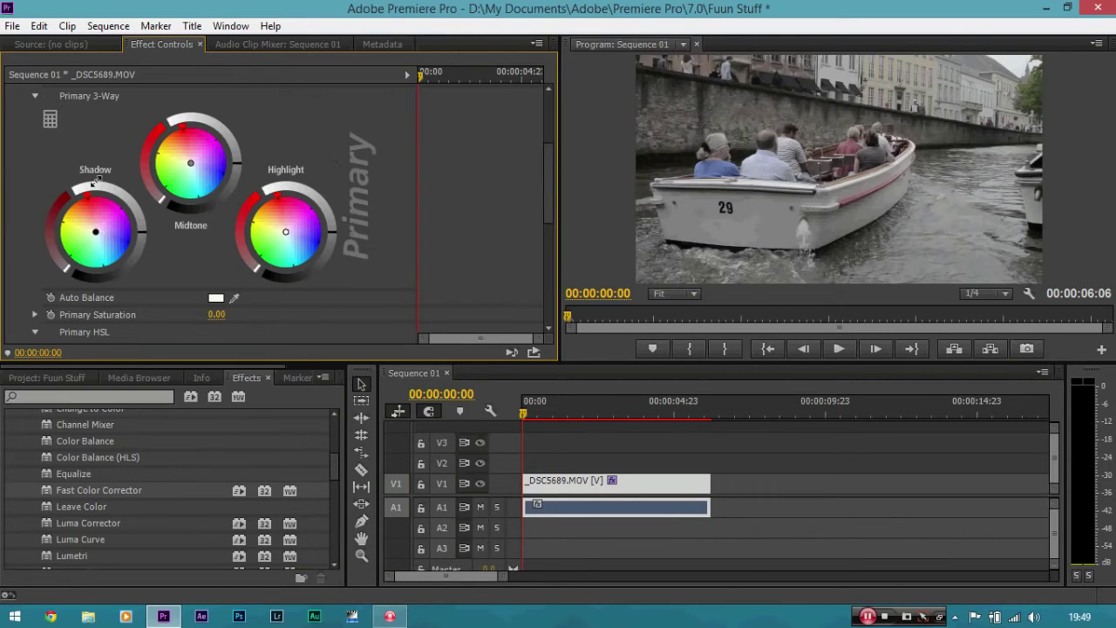
drag(96, 232, 107, 241)
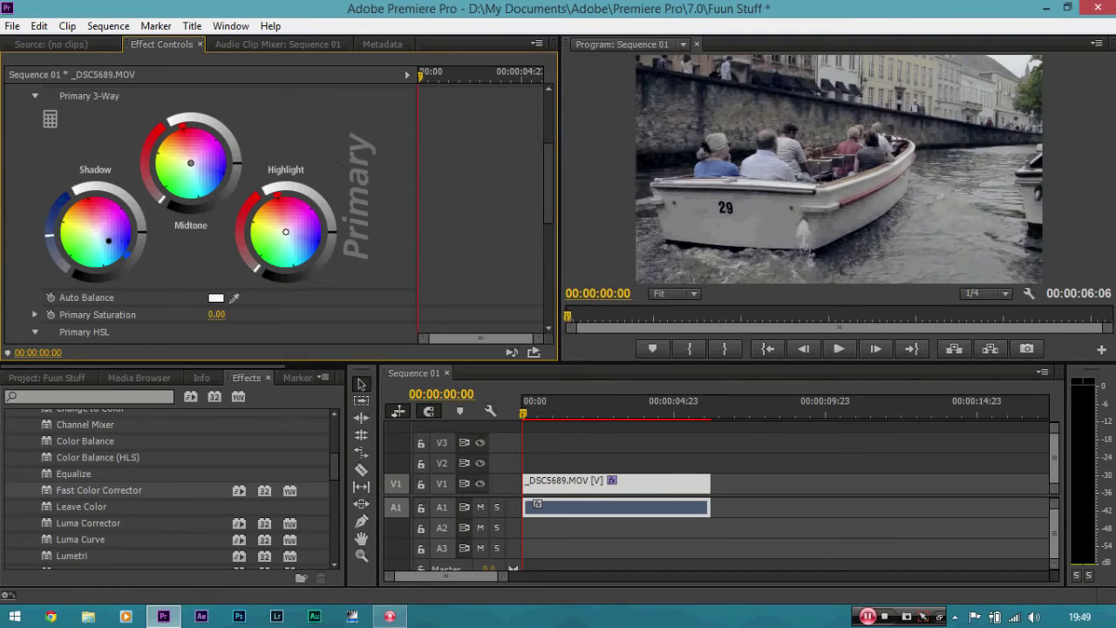
drag(108, 241, 110, 243)
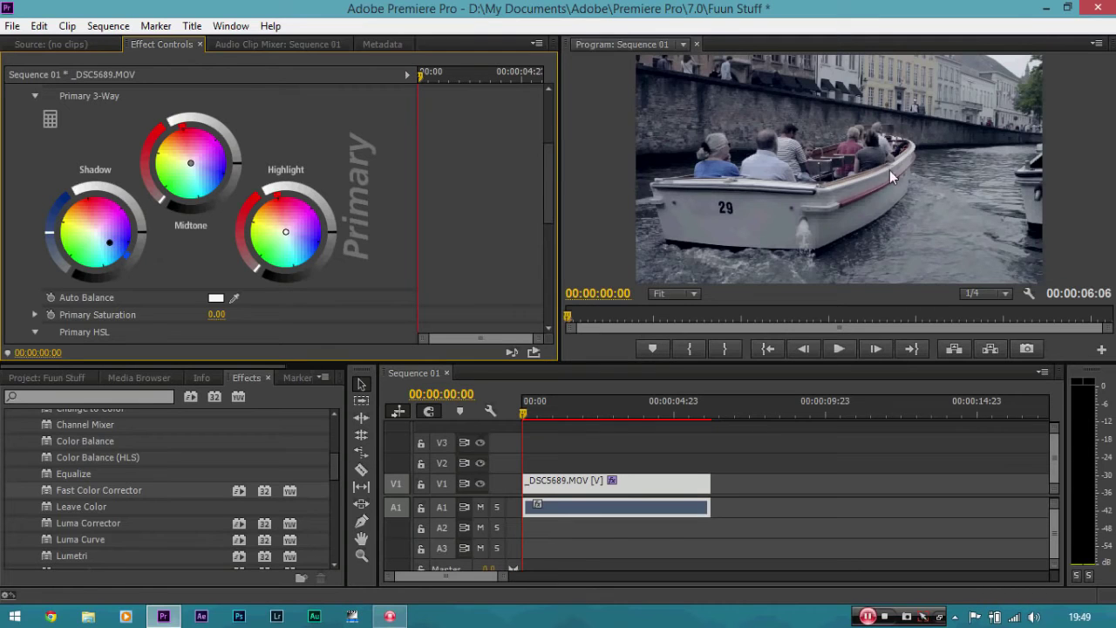
drag(199, 157, 178, 147)
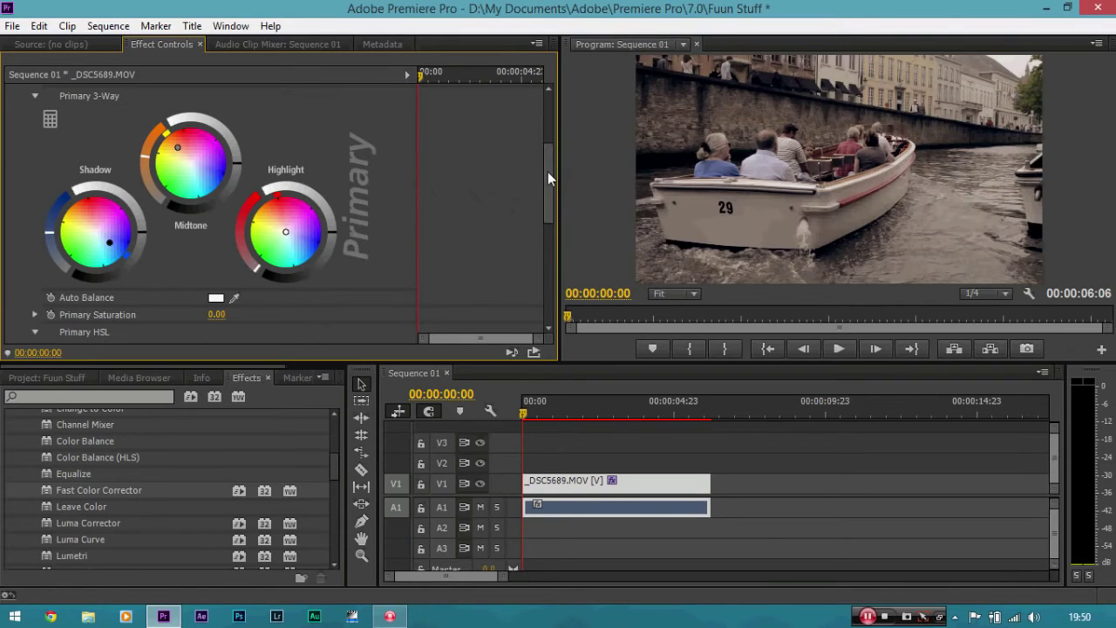
Step: Raise Colorista II Primary Saturation to 100, deepen shadows, slightly darken midtones and brighten highlights
drag(548, 172, 548, 186)
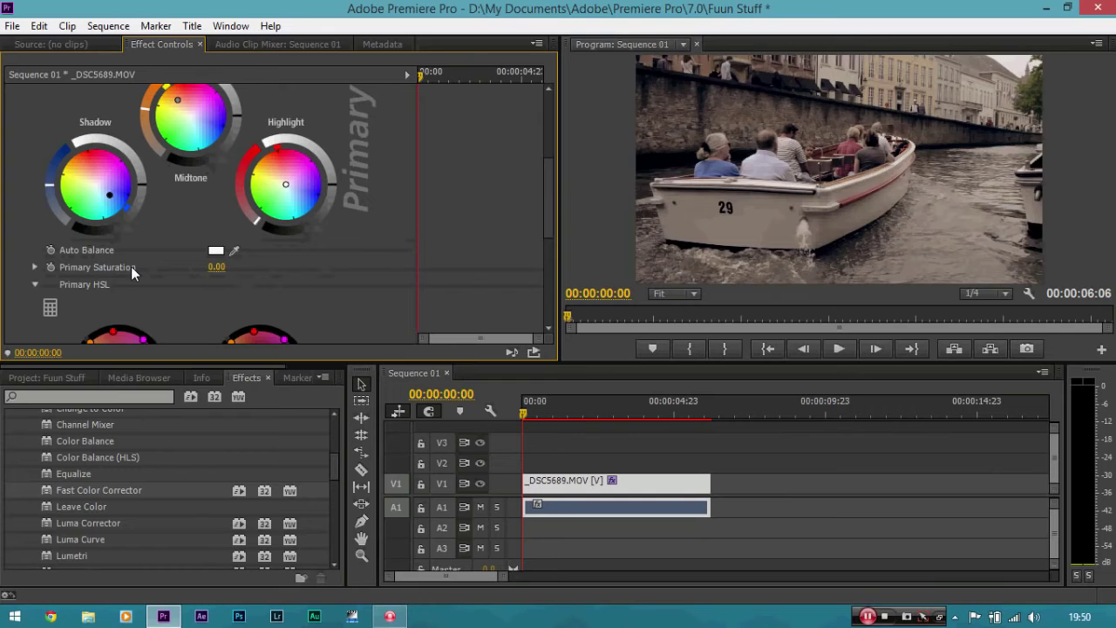
drag(216, 267, 303, 267)
drag(547, 214, 547, 194)
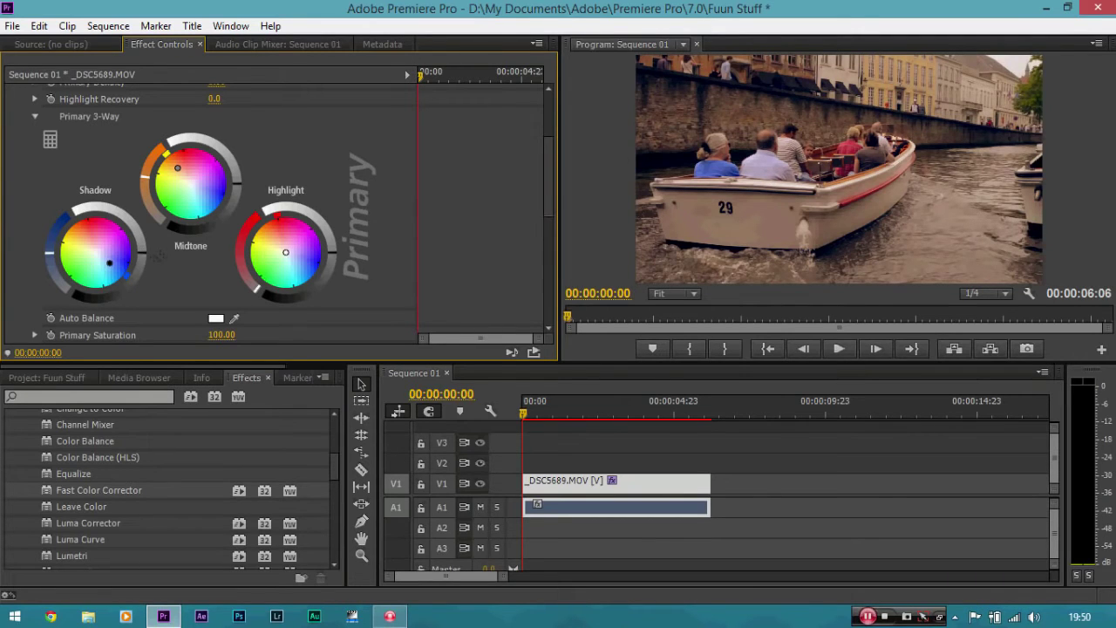
drag(141, 255, 147, 258)
drag(237, 193, 234, 200)
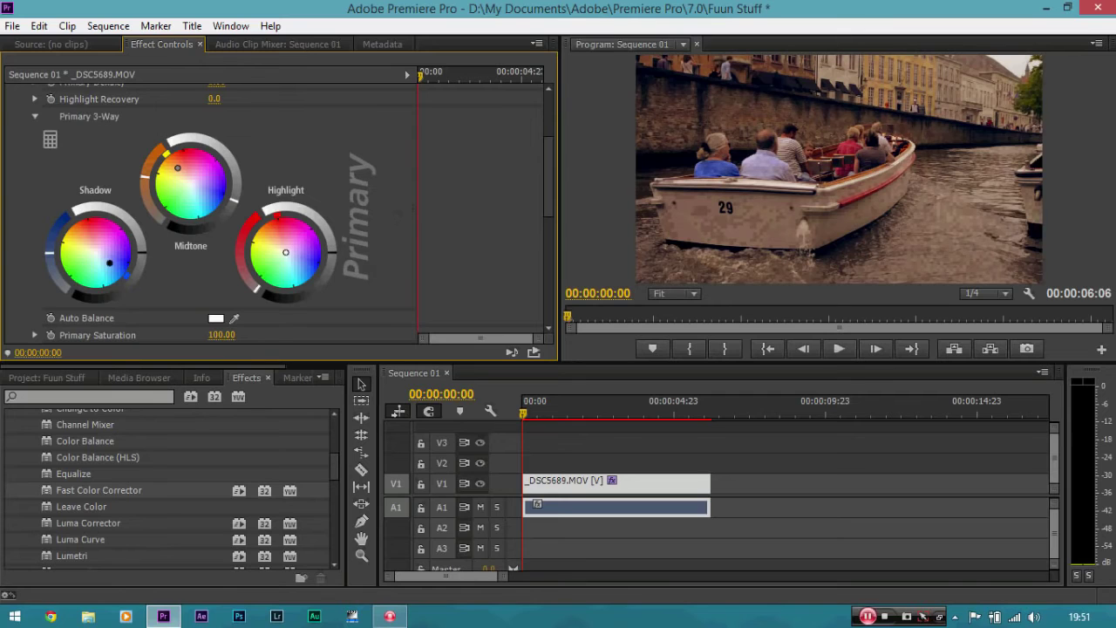
drag(332, 251, 332, 243)
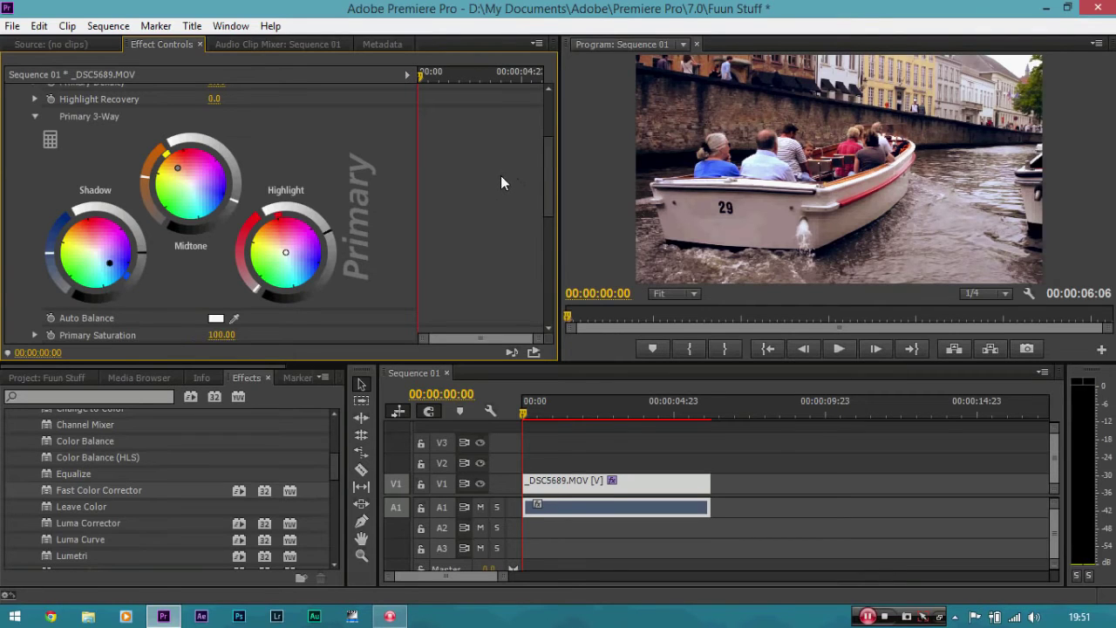
drag(552, 189, 553, 134)
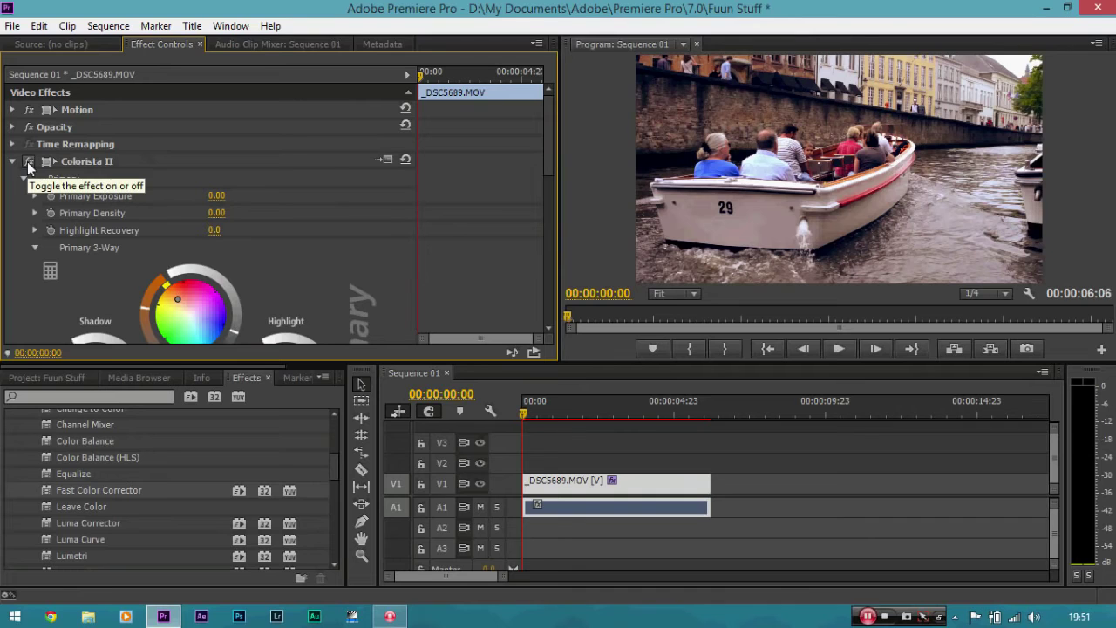
click(27, 161)
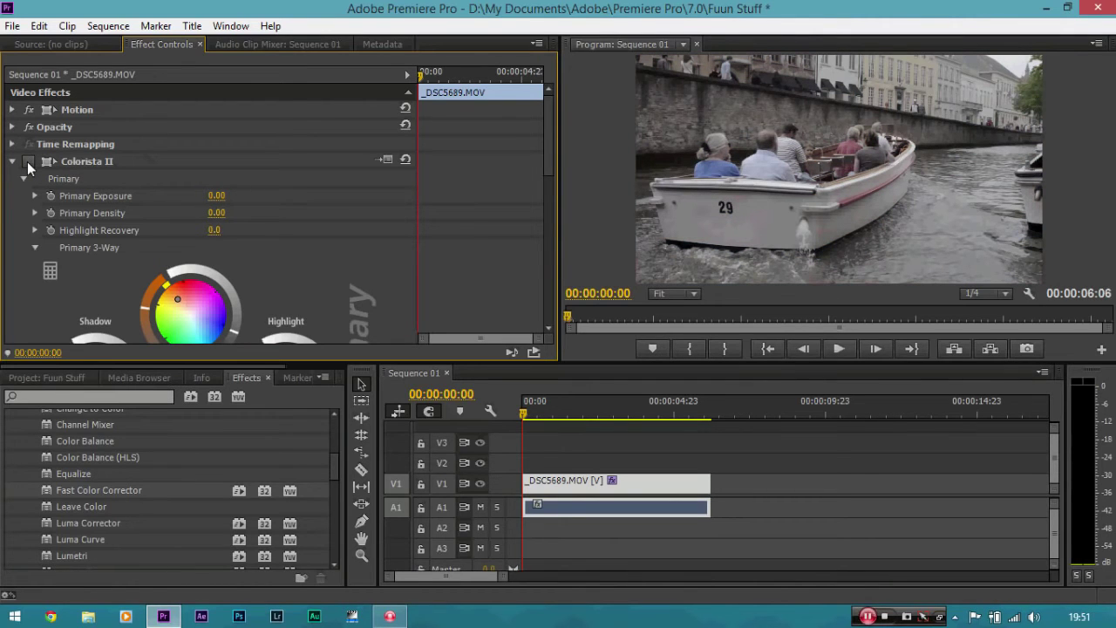
click(28, 163)
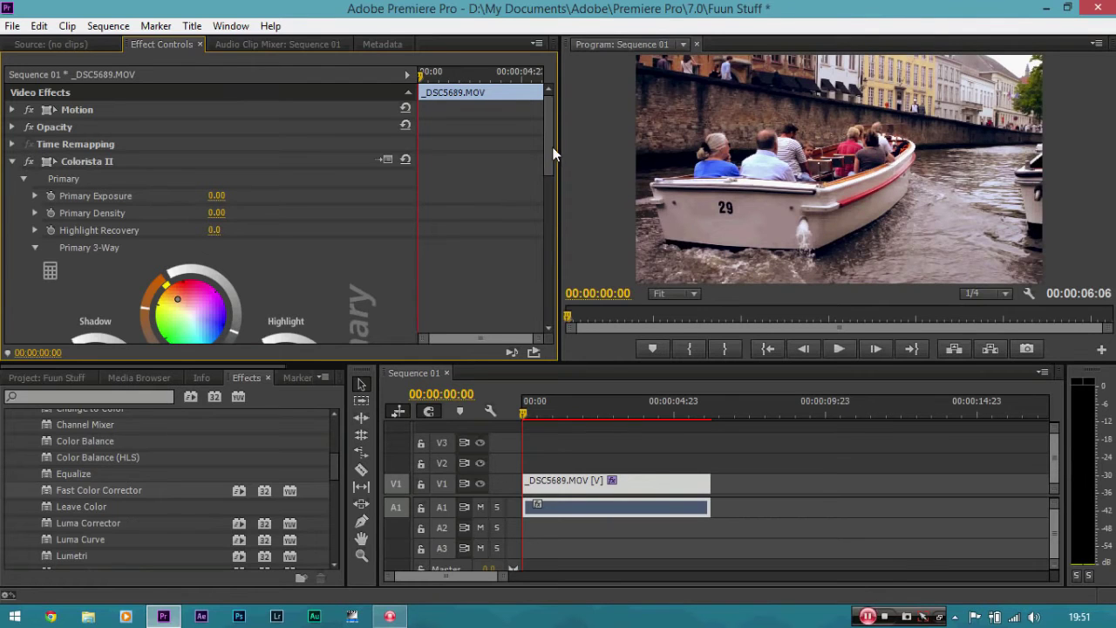
scroll(555, 207, down, 5)
scroll(555, 201, up, 1)
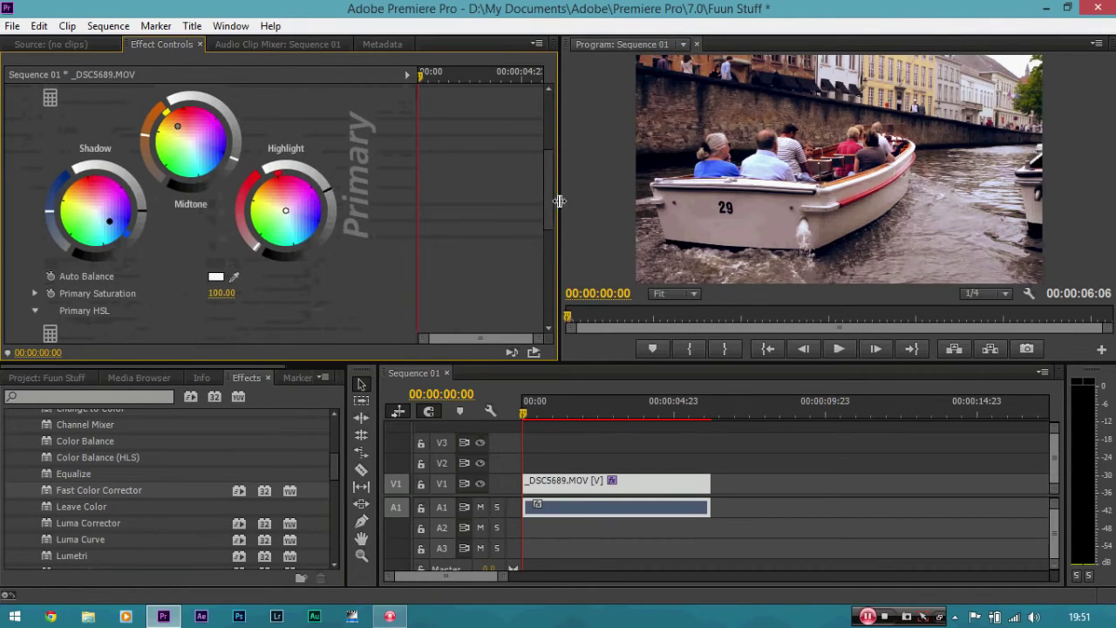
scroll(545, 131, up, 5)
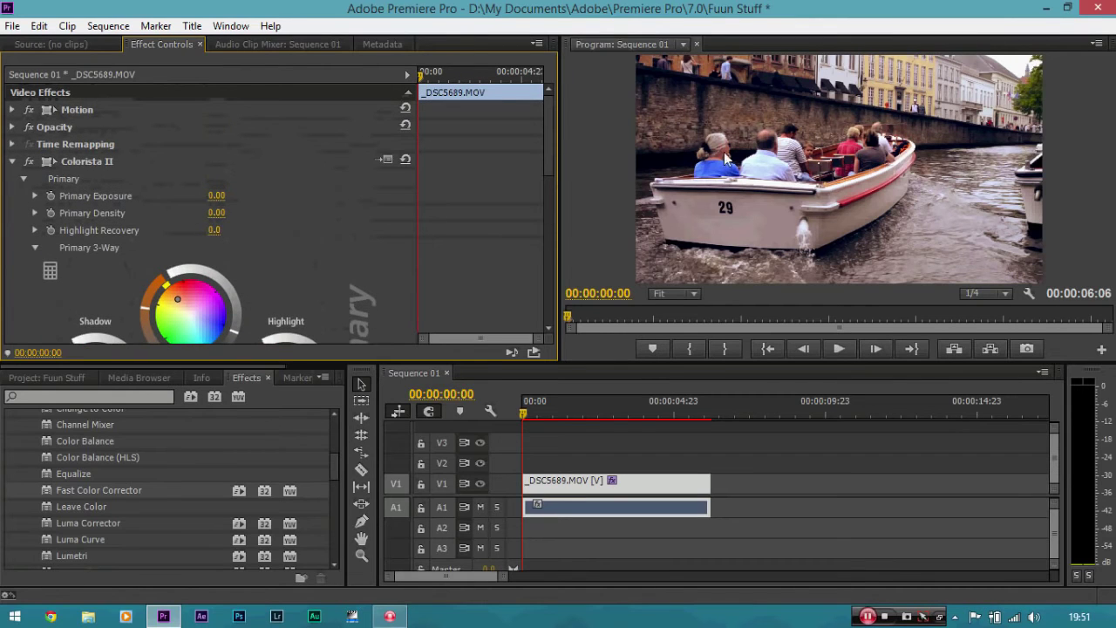
click(687, 295)
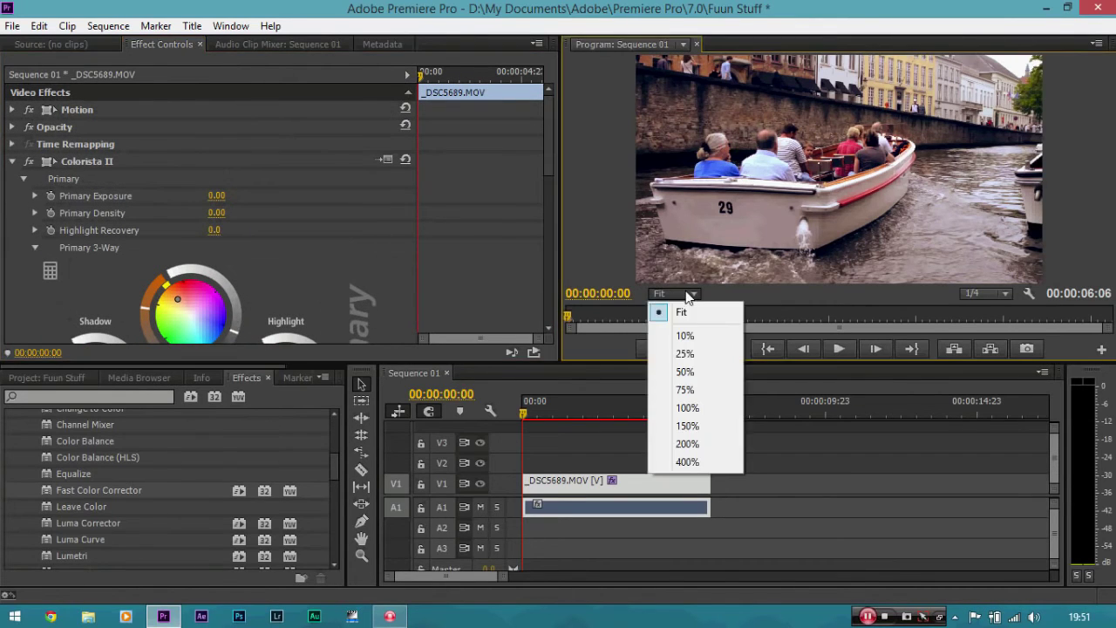
click(687, 426)
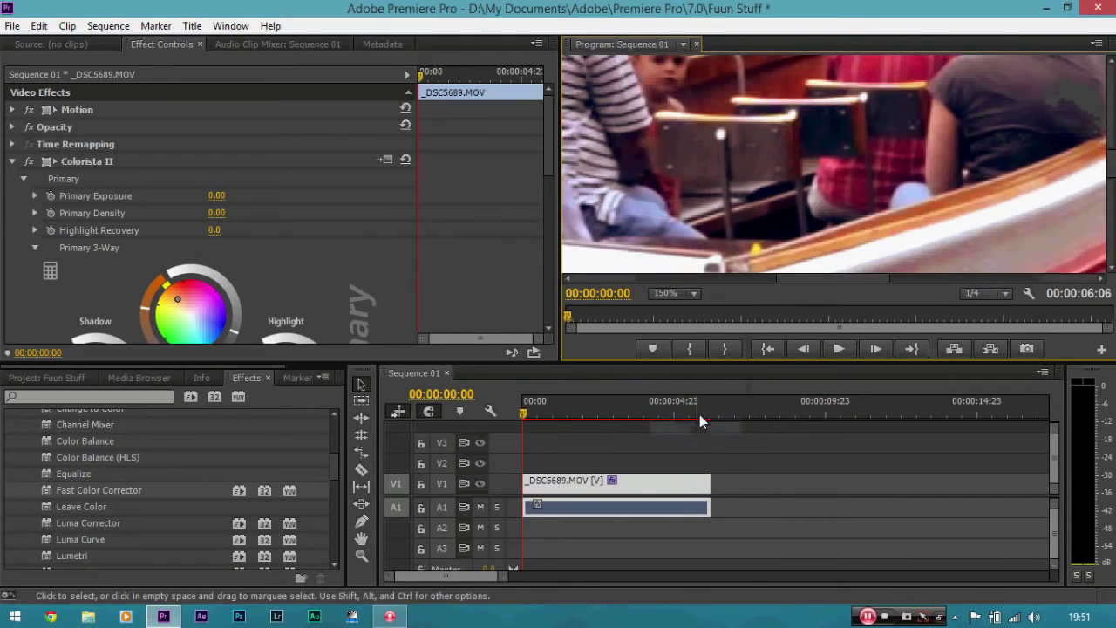
key(h)
mouse_move(674, 180)
mouse_down()
mouse_move(931, 202)
mouse_move(778, 183)
mouse_move(780, 142)
mouse_up()
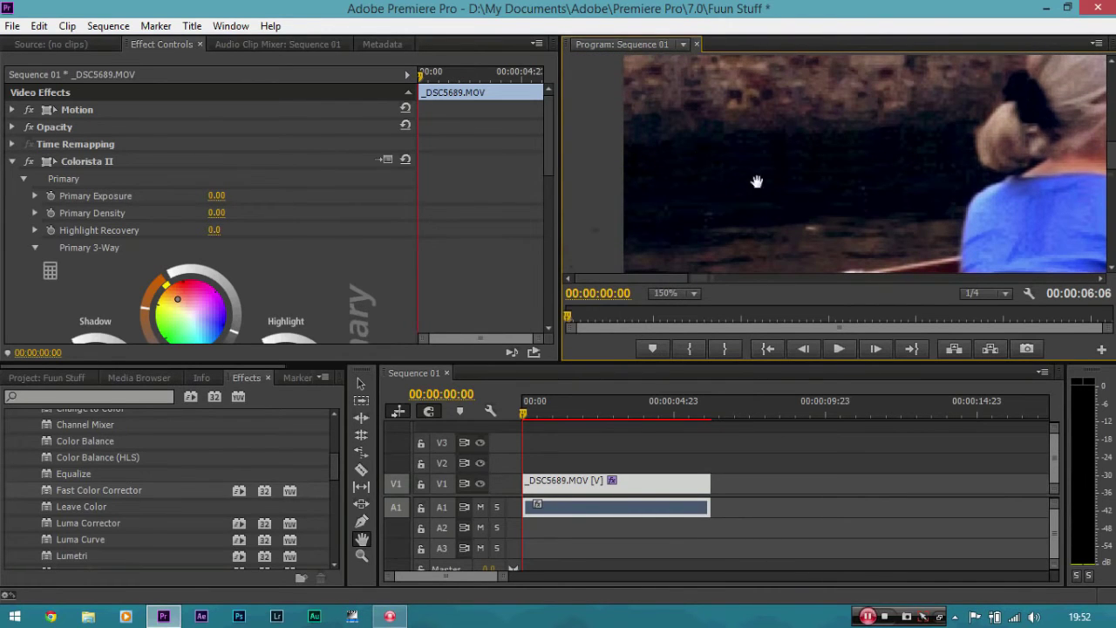
mouse_move(550, 141)
mouse_down()
mouse_move(532, 183)
mouse_move(554, 148)
mouse_move(555, 122)
mouse_up()
click(361, 384)
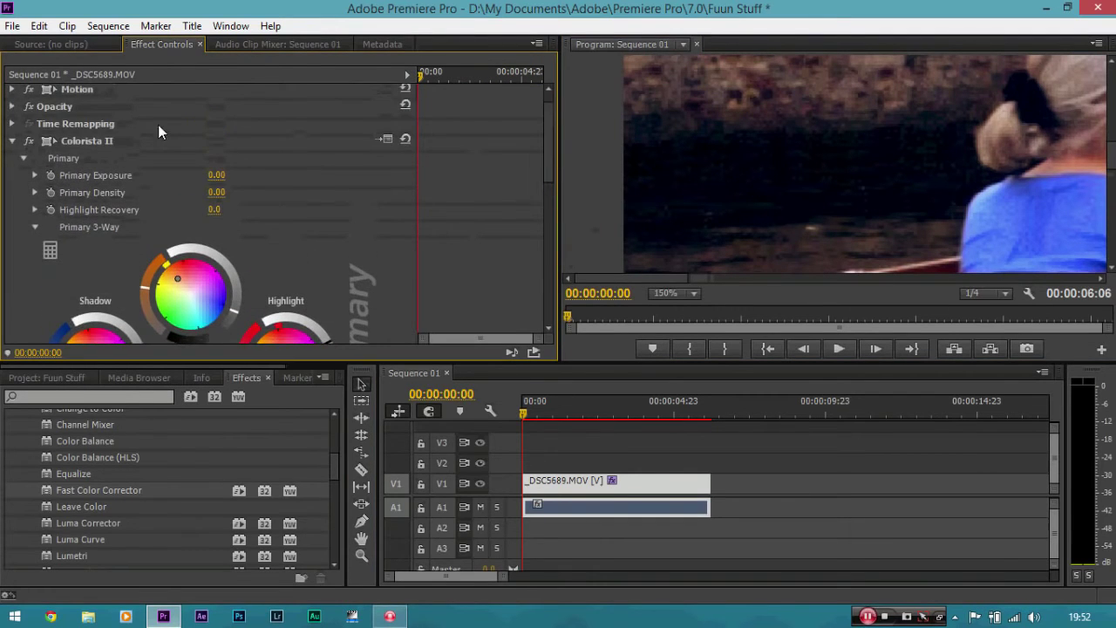
click(29, 142)
click(28, 141)
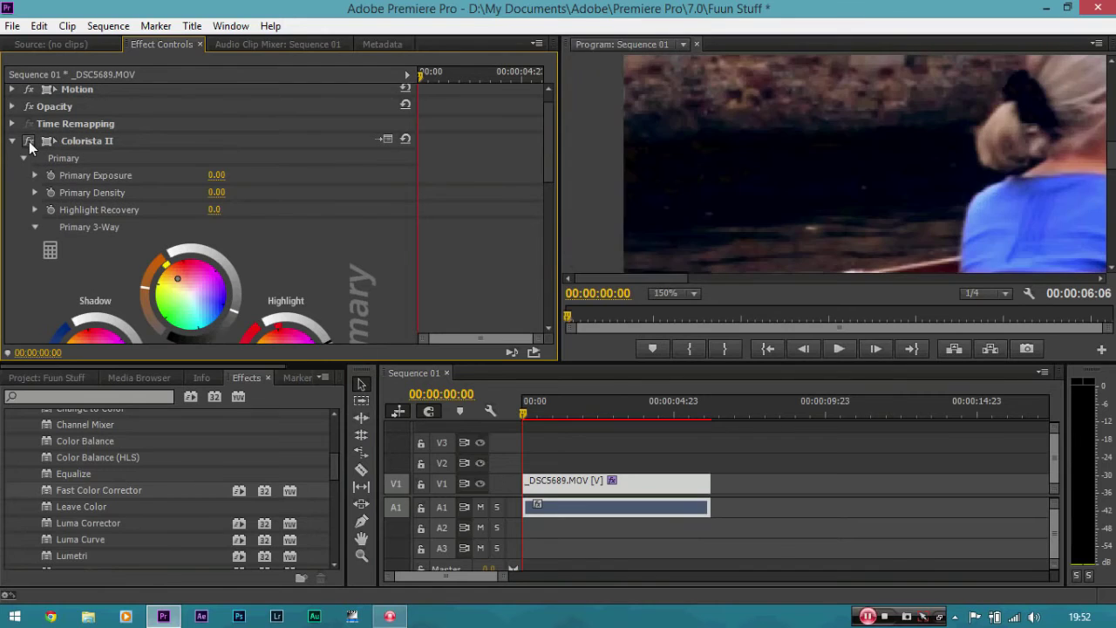
click(29, 141)
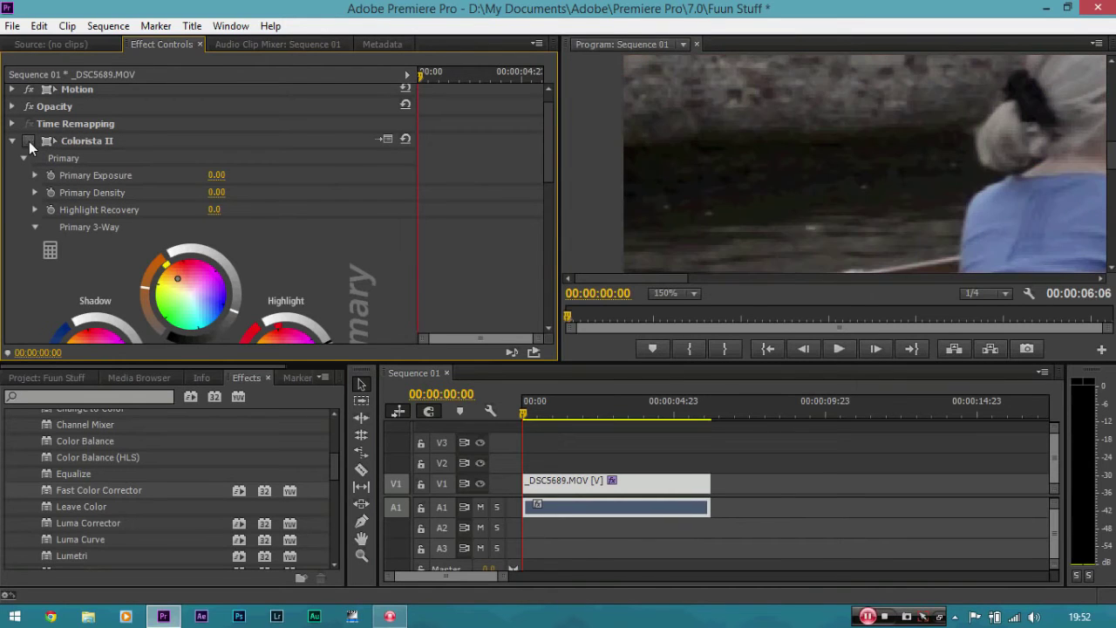
click(29, 141)
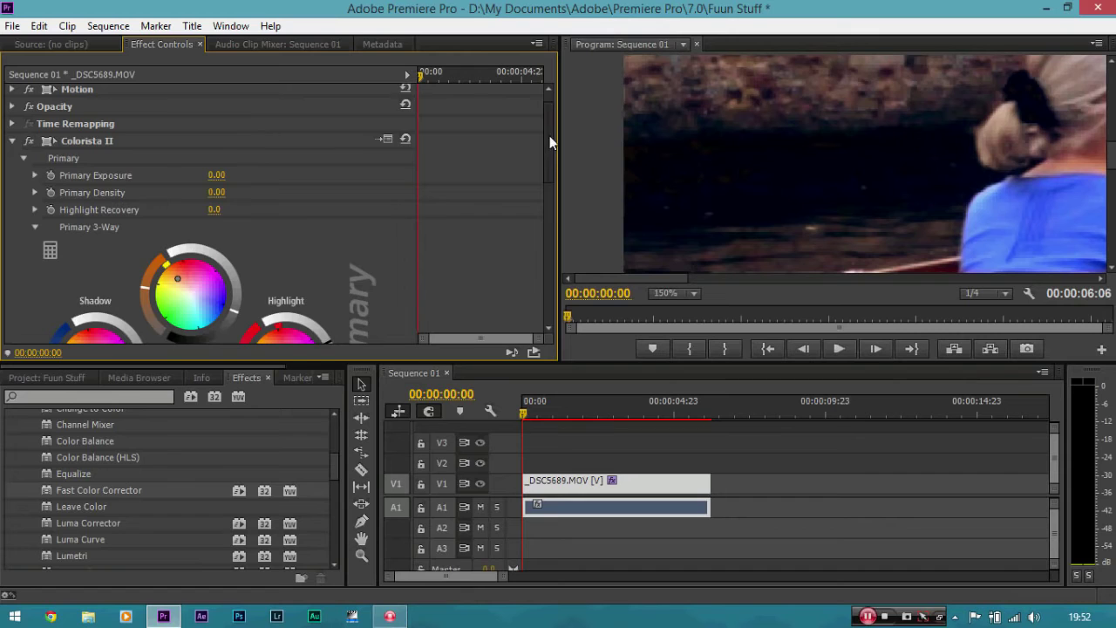
drag(544, 135, 547, 164)
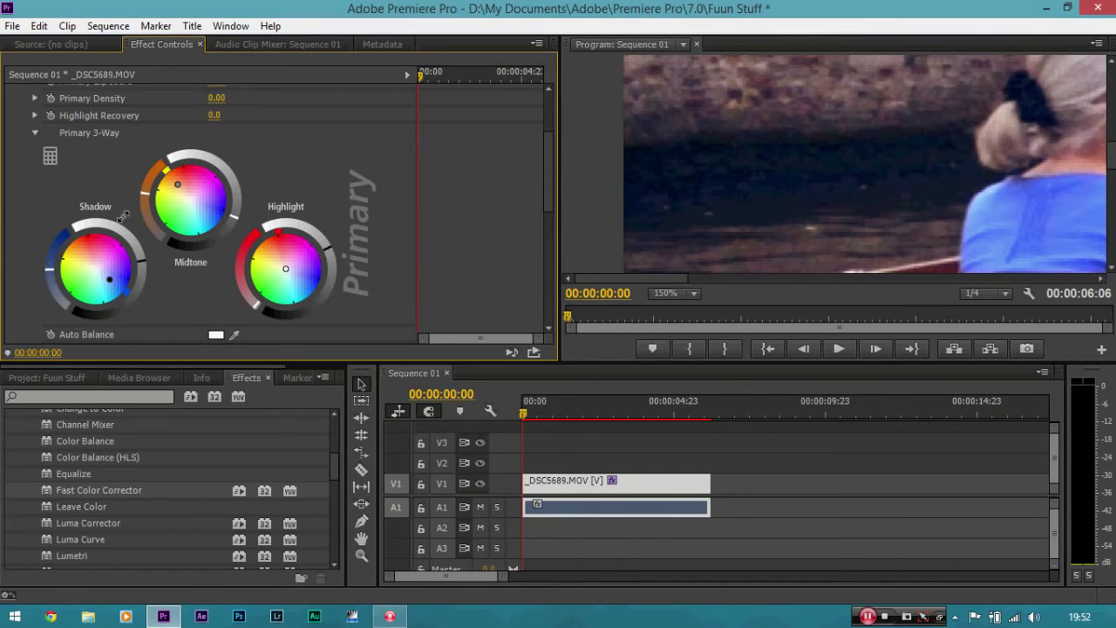
drag(551, 181, 550, 140)
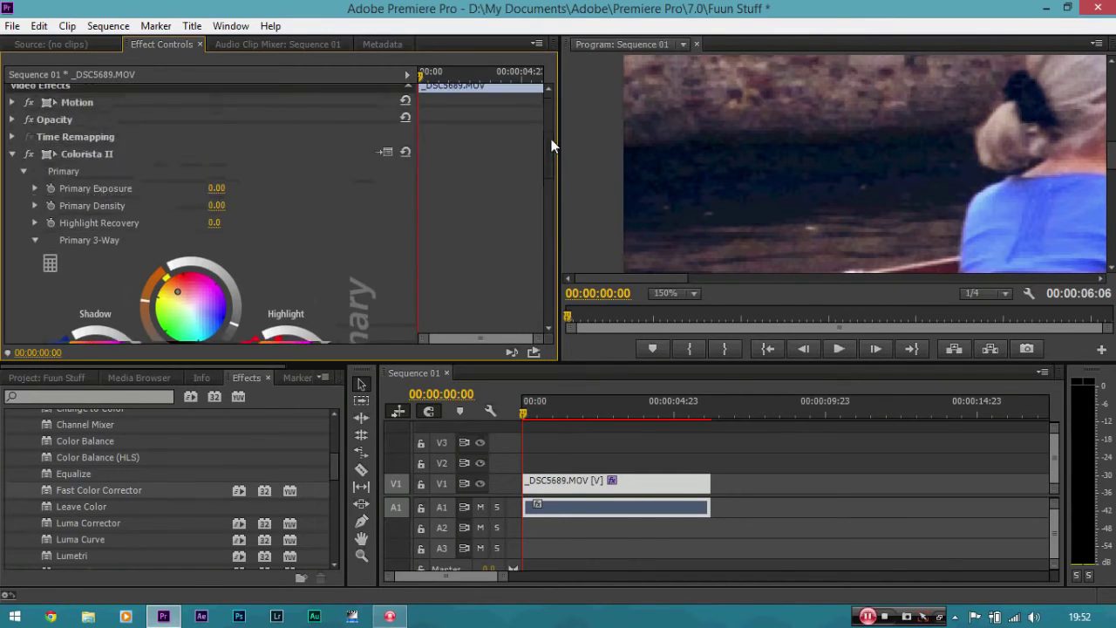
click(30, 163)
click(30, 163)
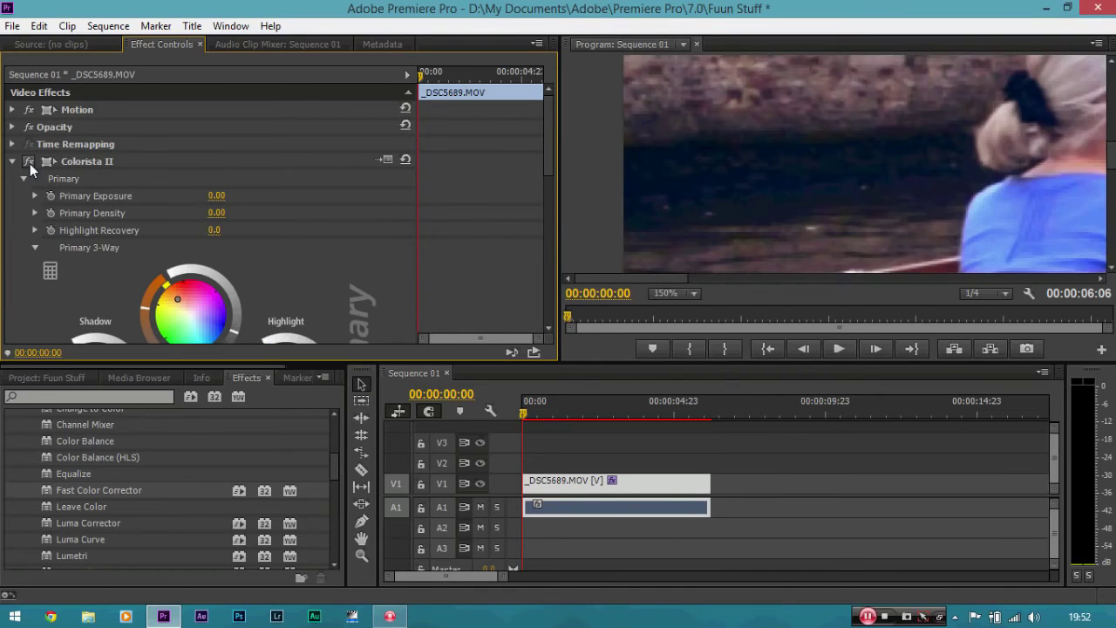
click(30, 163)
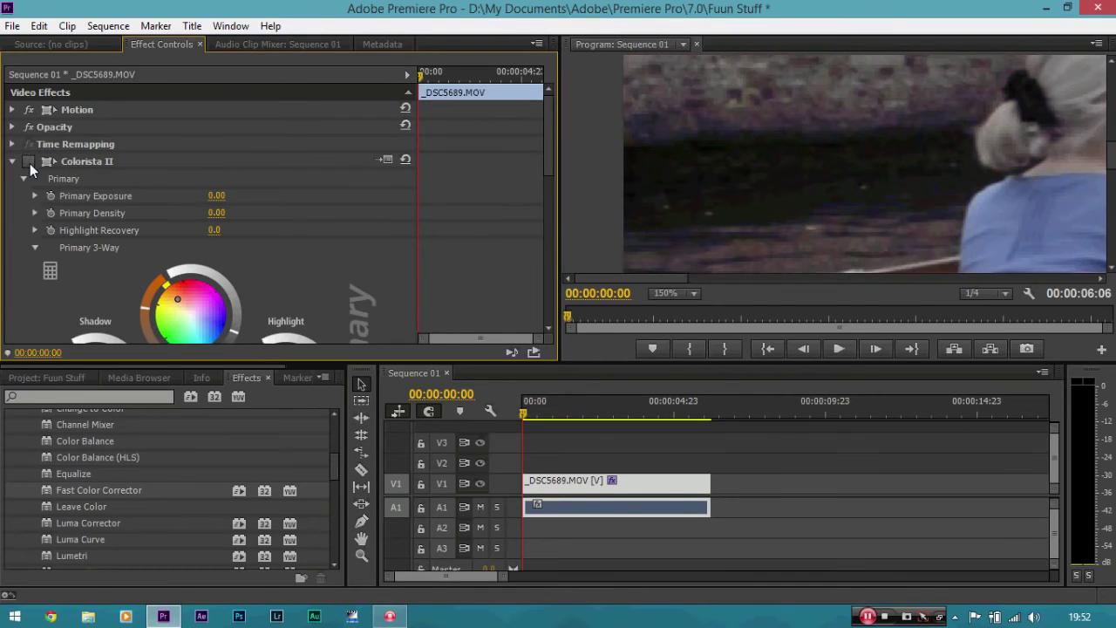
click(689, 295)
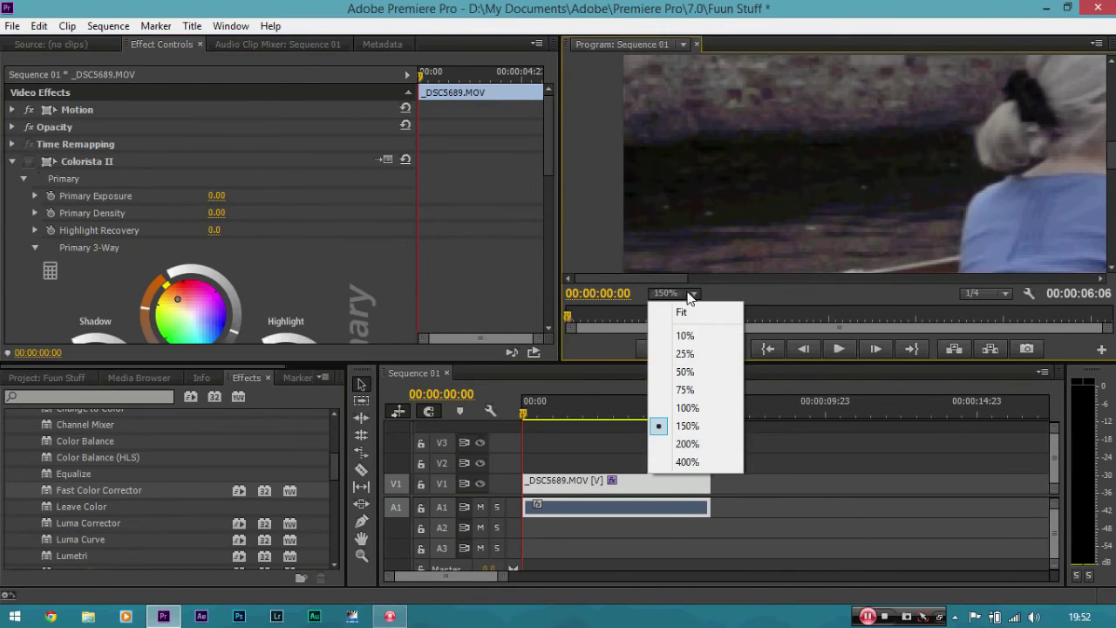
click(693, 312)
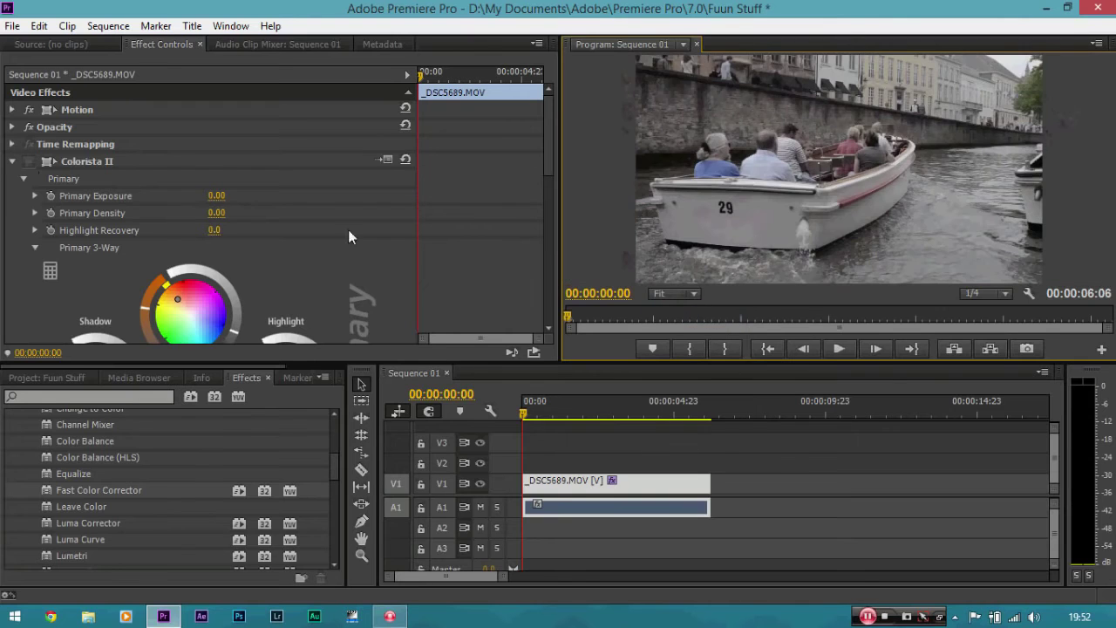
click(32, 161)
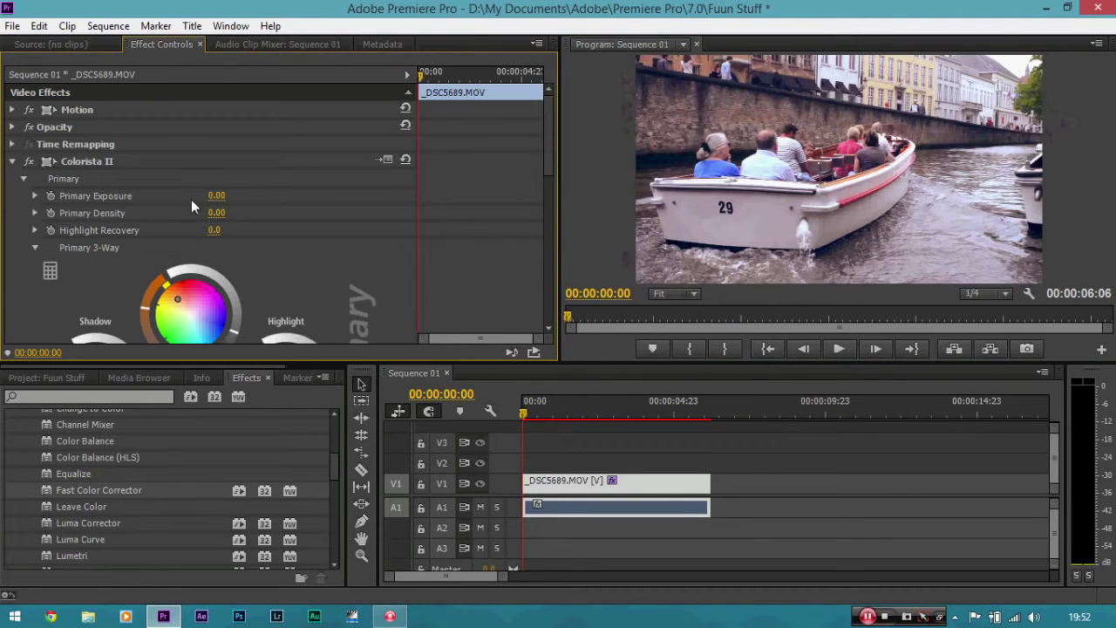
Step: Finish the Colorista II 3-Way wheel and Primary Mix adjustments on _DSC5689.MOV, Primary Mix at 100.0
drag(550, 159, 548, 178)
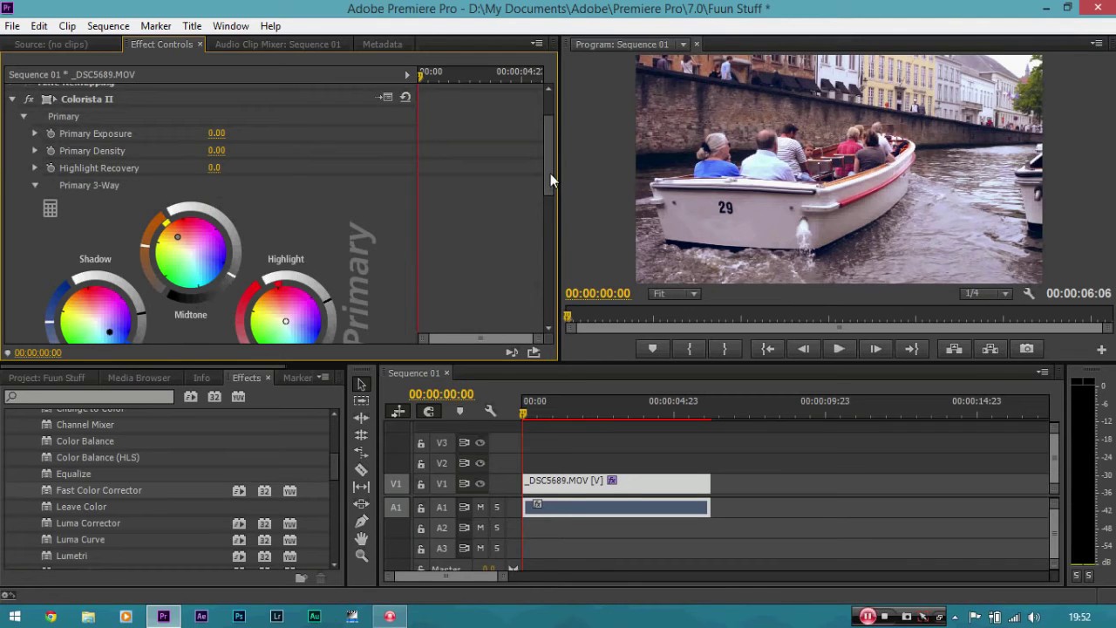
drag(550, 173, 542, 288)
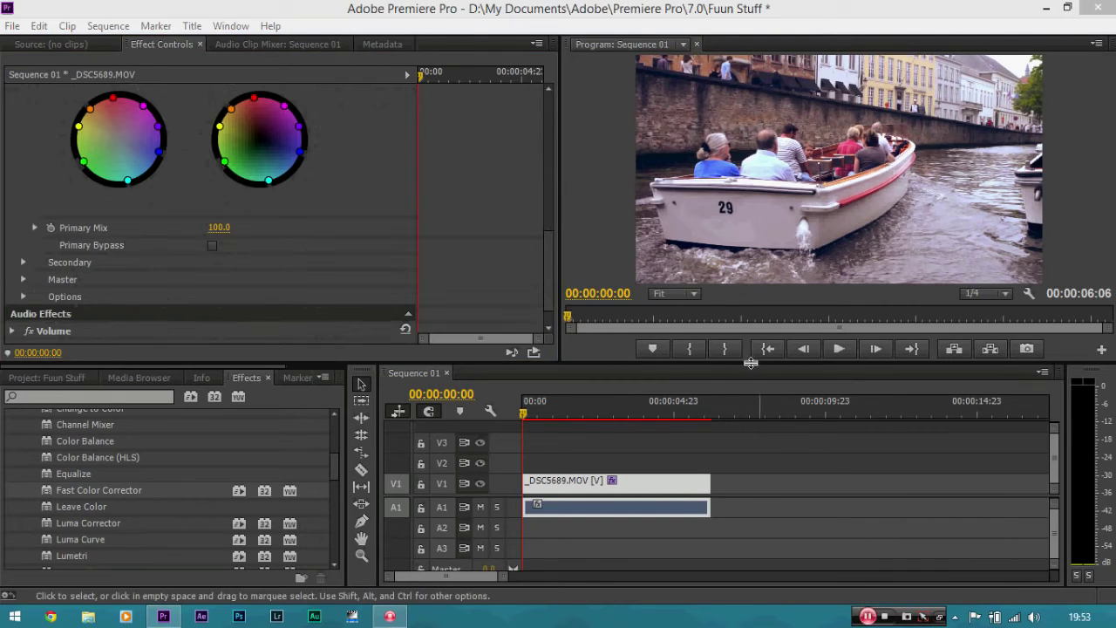
click(506, 222)
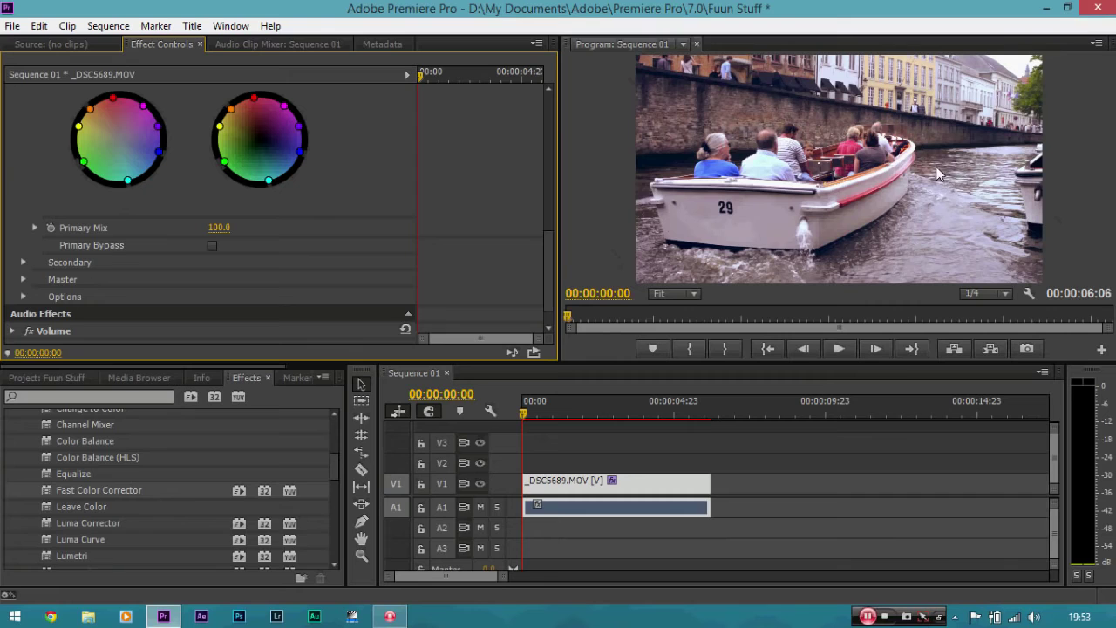
click(652, 482)
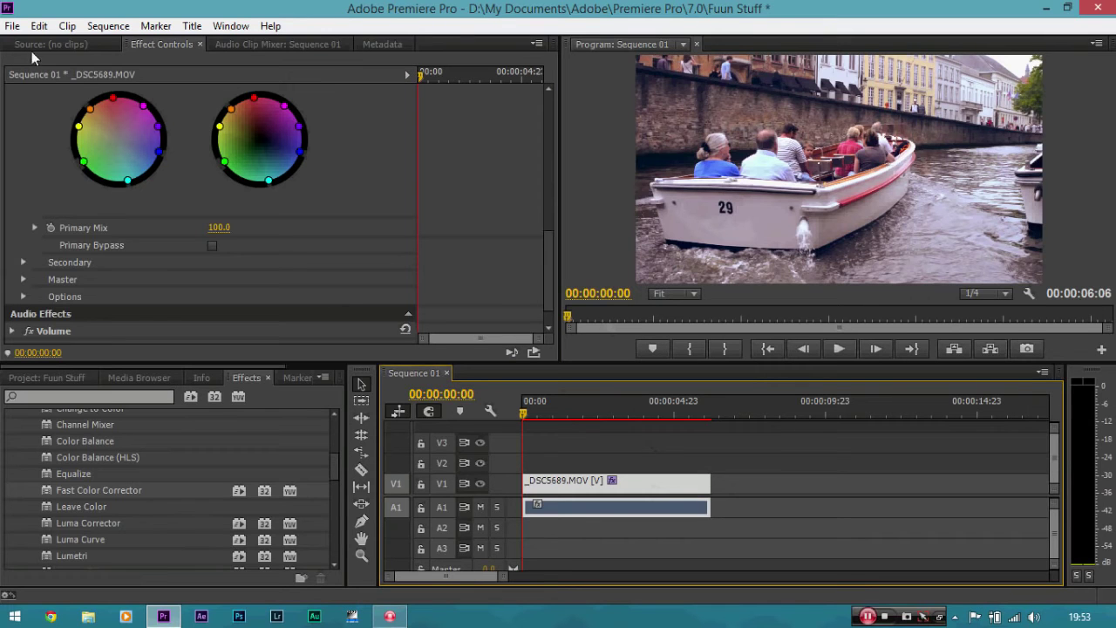
Step: Start a new DSLR 1080p24 sequence and change its frame height to 800 for 1920×800
click(7, 28)
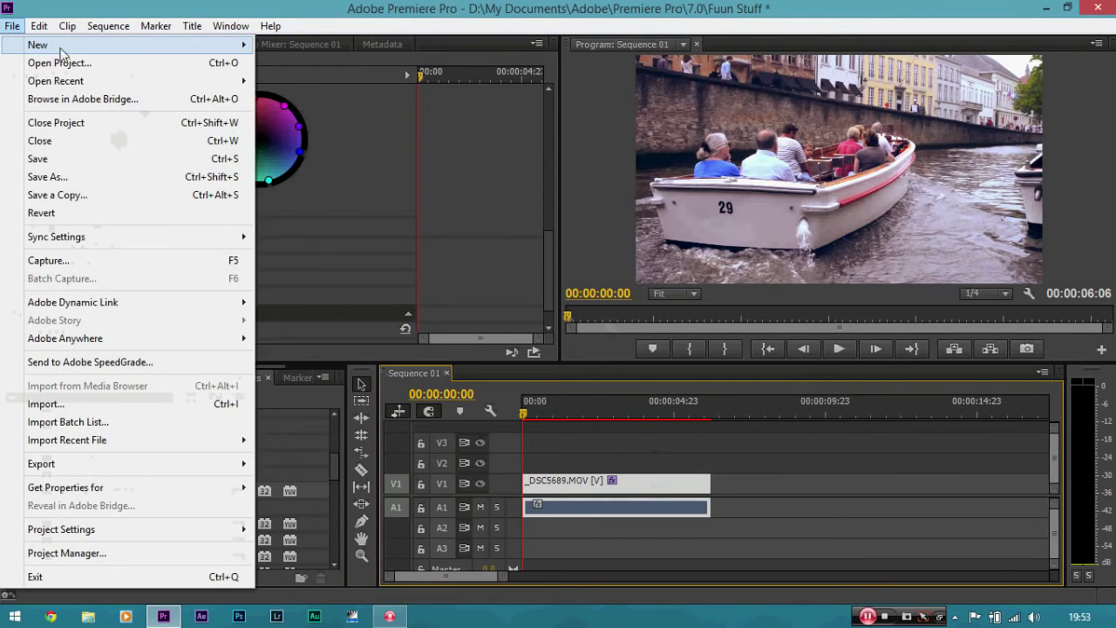
mouse_move(66, 49)
click(279, 67)
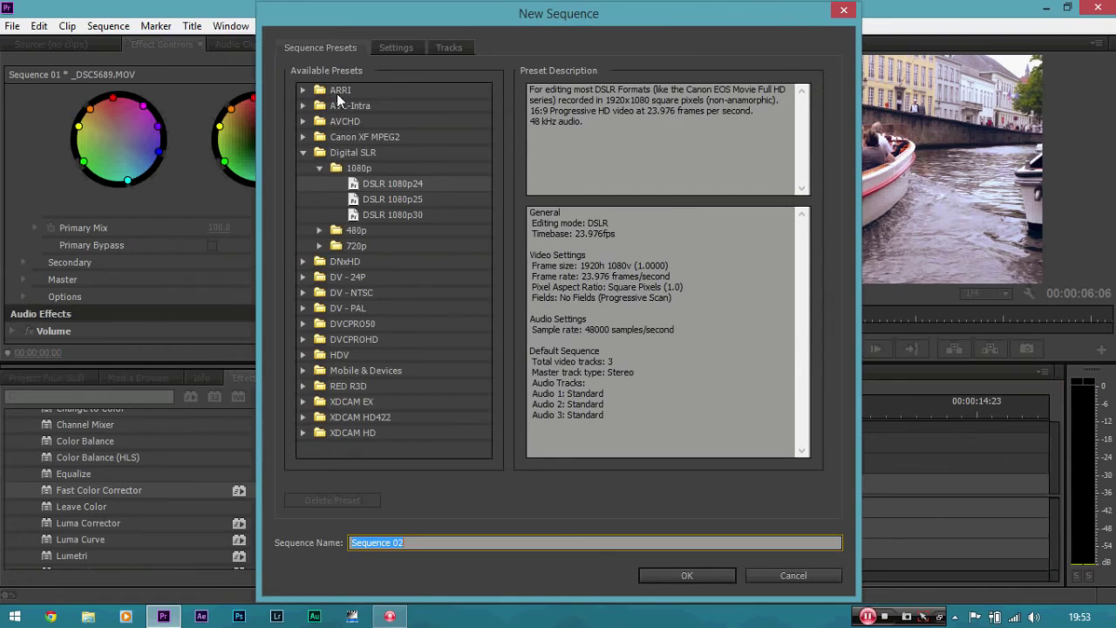
click(381, 184)
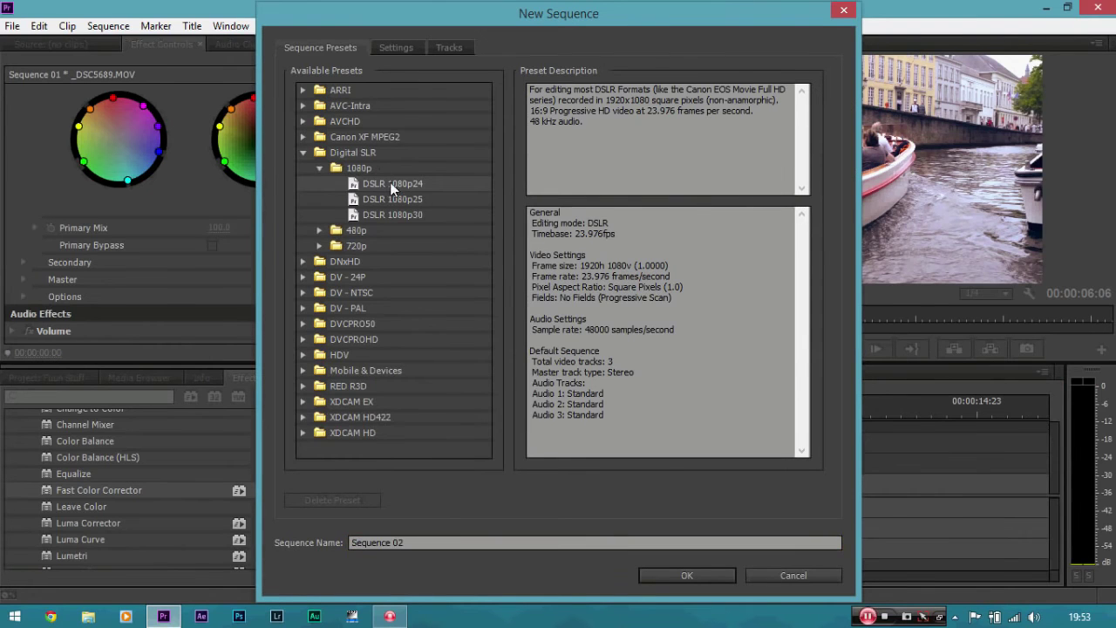
click(392, 49)
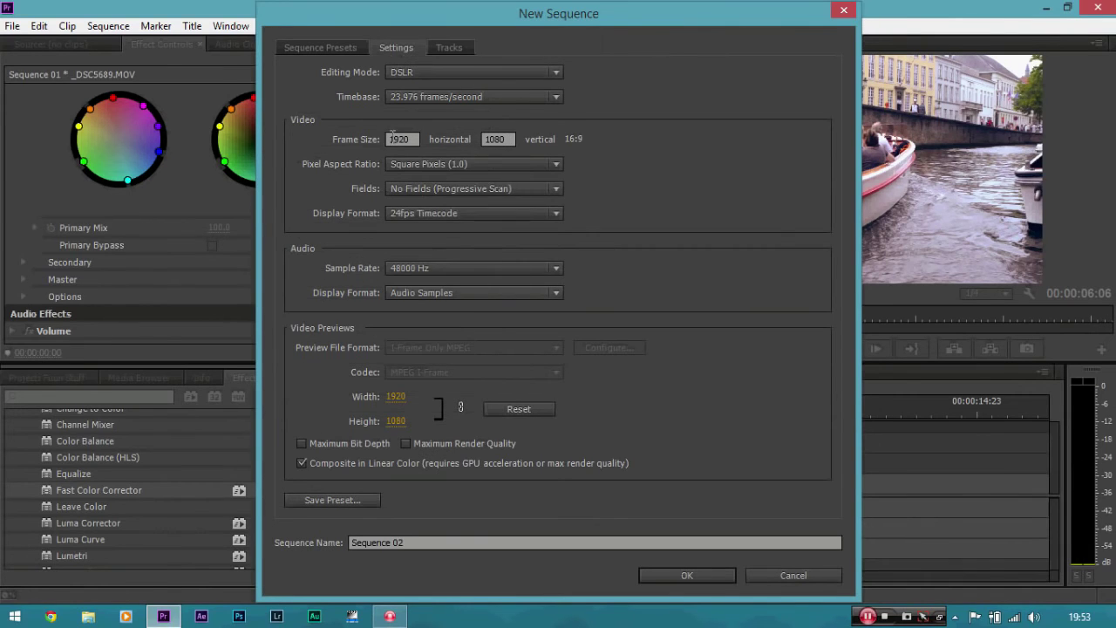
drag(512, 139, 477, 139)
text(800)
click(750, 139)
Step: Create Sequence 02, compare it with Sequence 01, and end back on Sequence 01
click(696, 577)
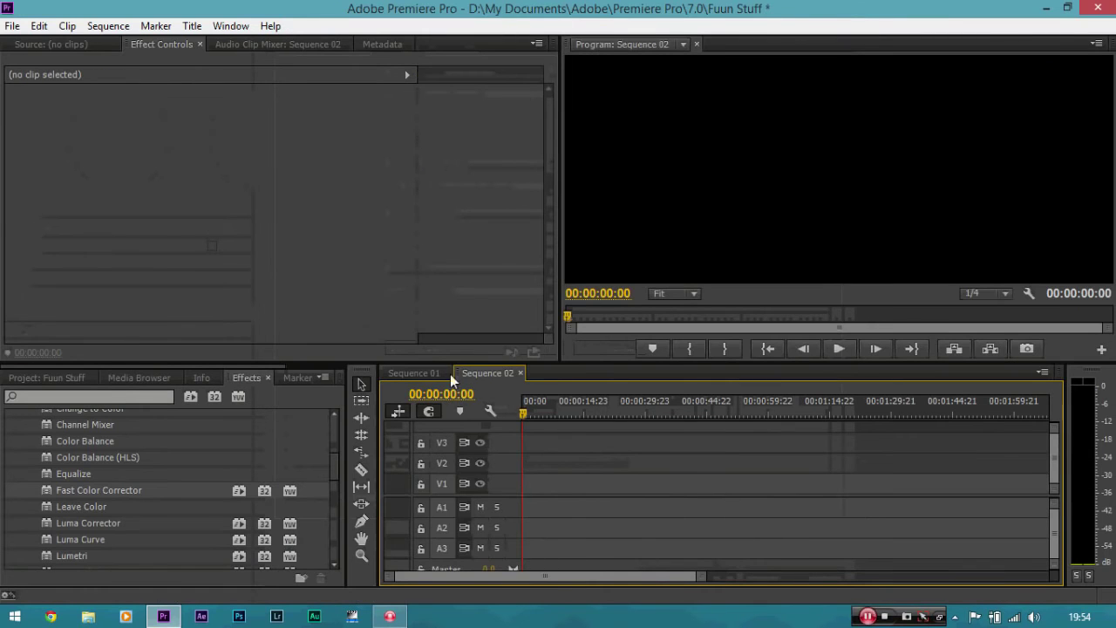
click(431, 372)
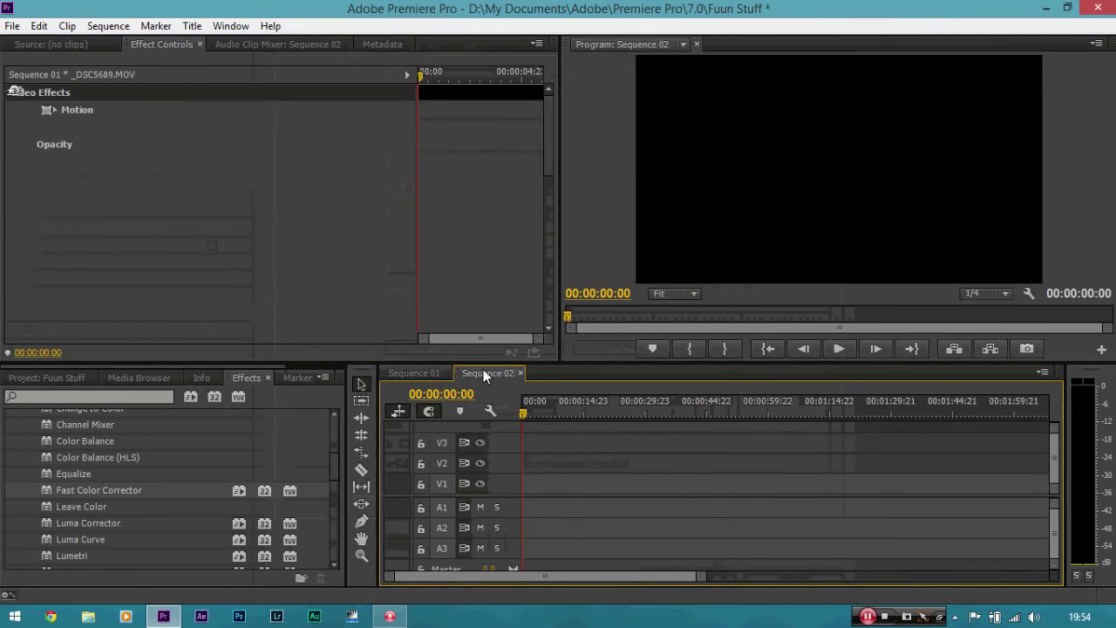
click(485, 374)
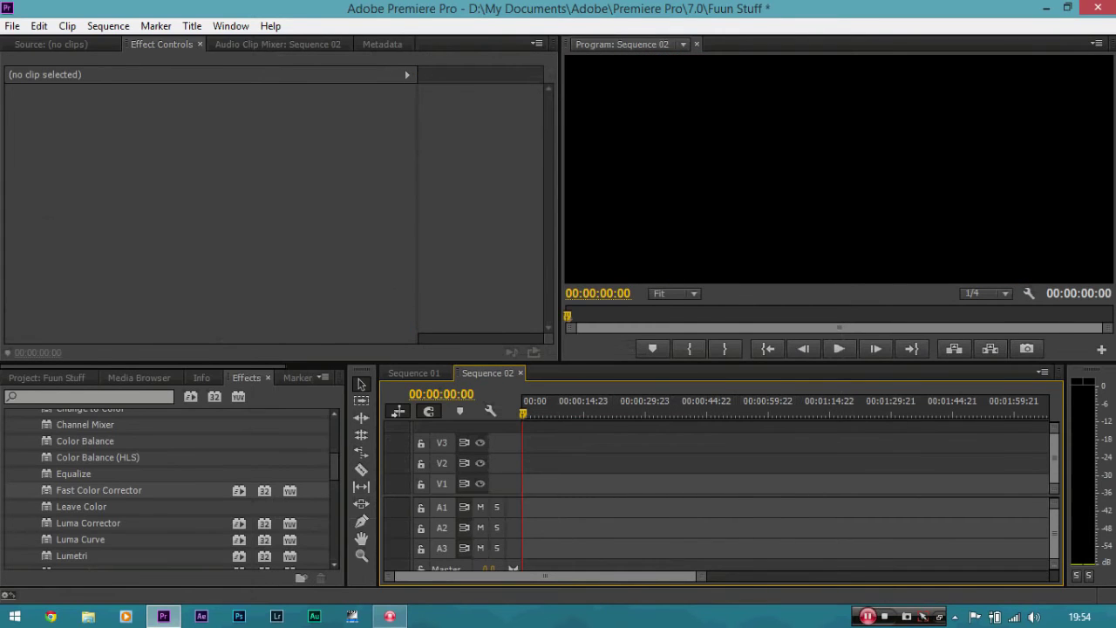
click(459, 375)
click(458, 373)
click(477, 368)
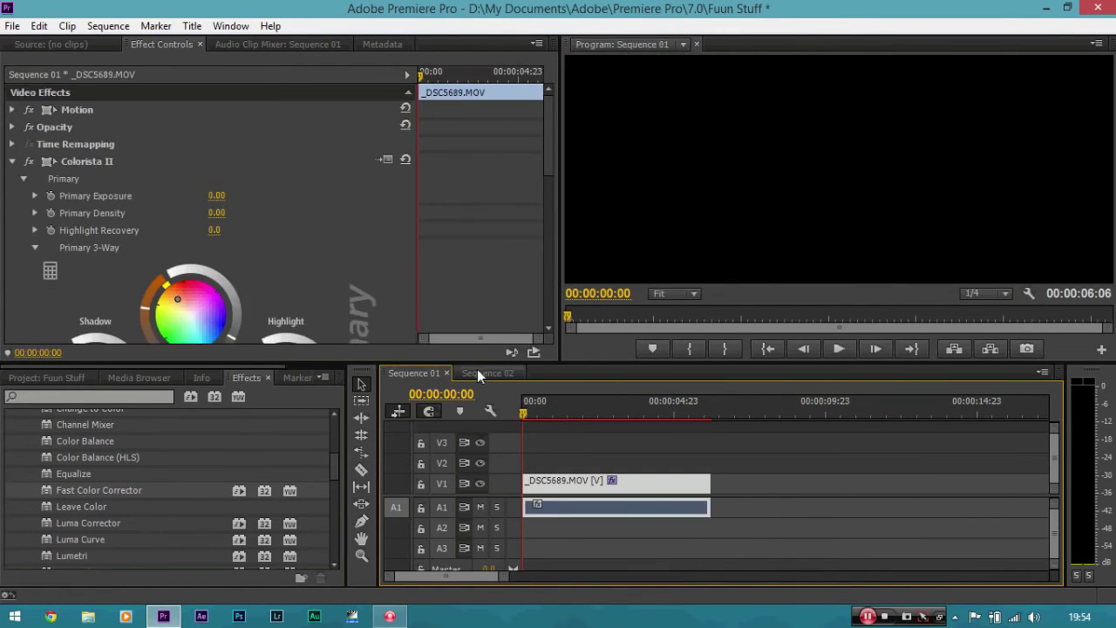
click(426, 372)
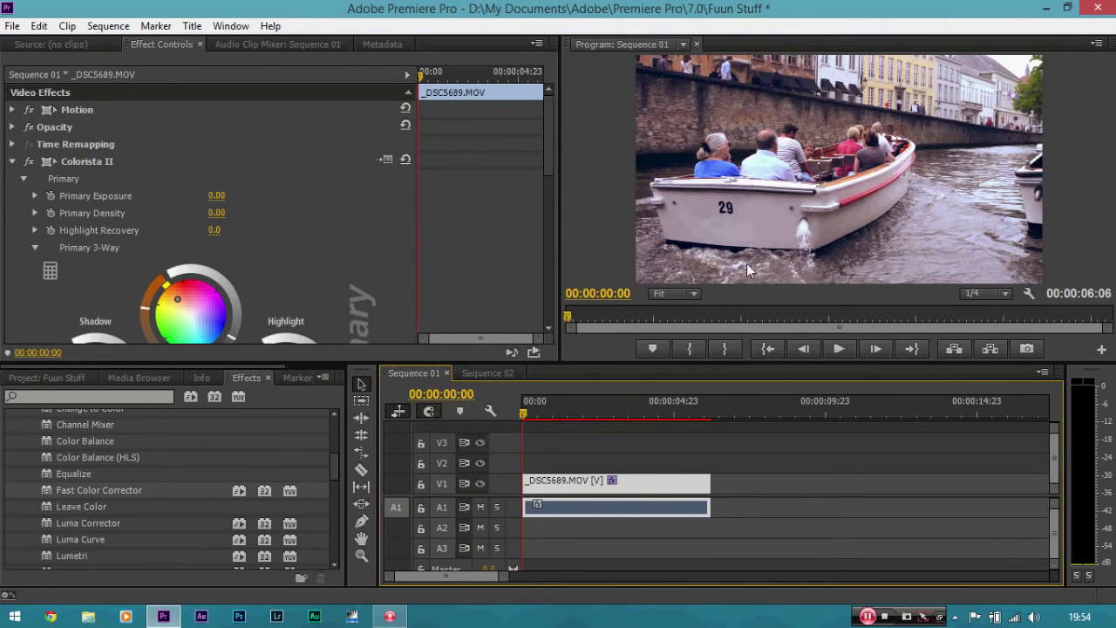
Step: Copy the graded _DSC5689.MOV clip from Sequence 01 and paste it into Sequence 02
right_click(672, 487)
click(558, 103)
mouse_move(548, 164)
mouse_down()
mouse_move(545, 197)
mouse_move(541, 94)
mouse_up()
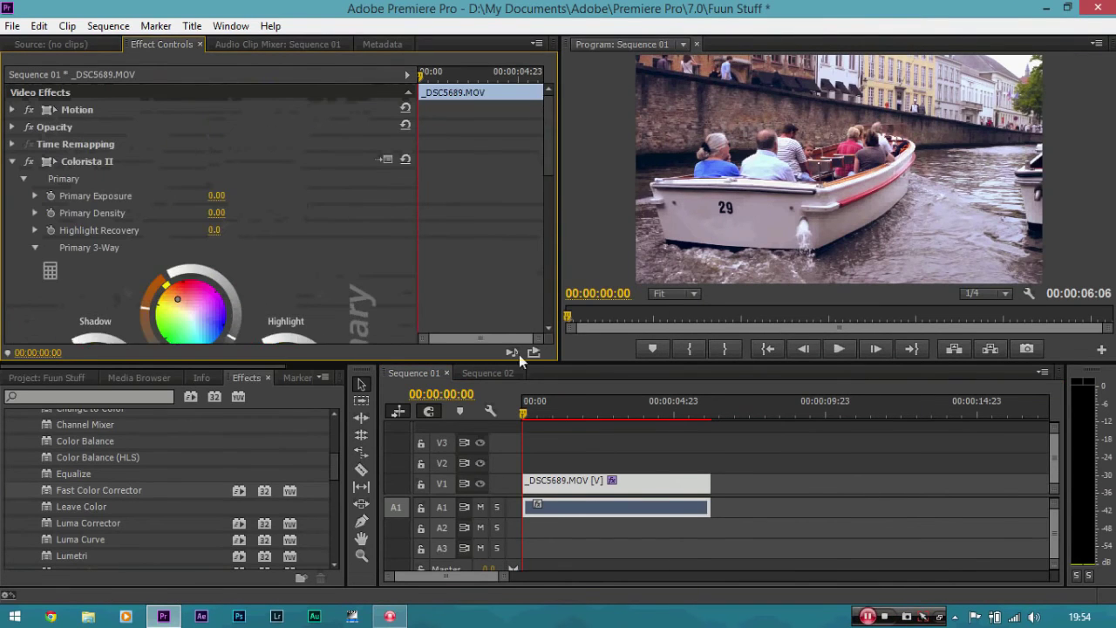
click(506, 377)
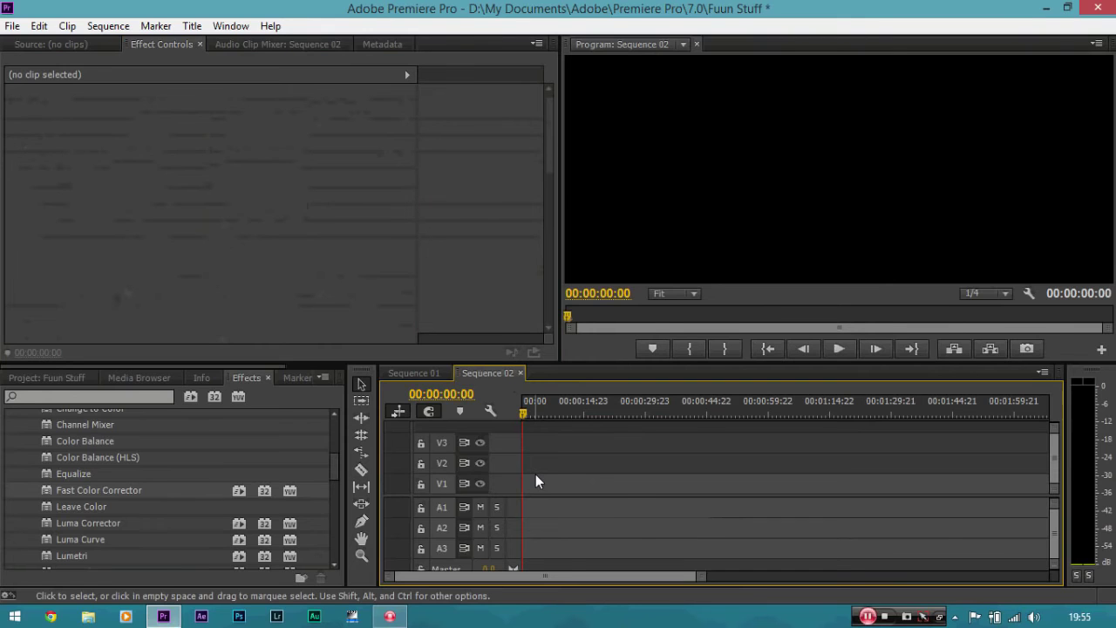
key(ctrl+v)
Step: Select the pasted clip, zoom the timeline in, and play it to 00:00:01:08
click(535, 483)
click(523, 414)
key(equal)
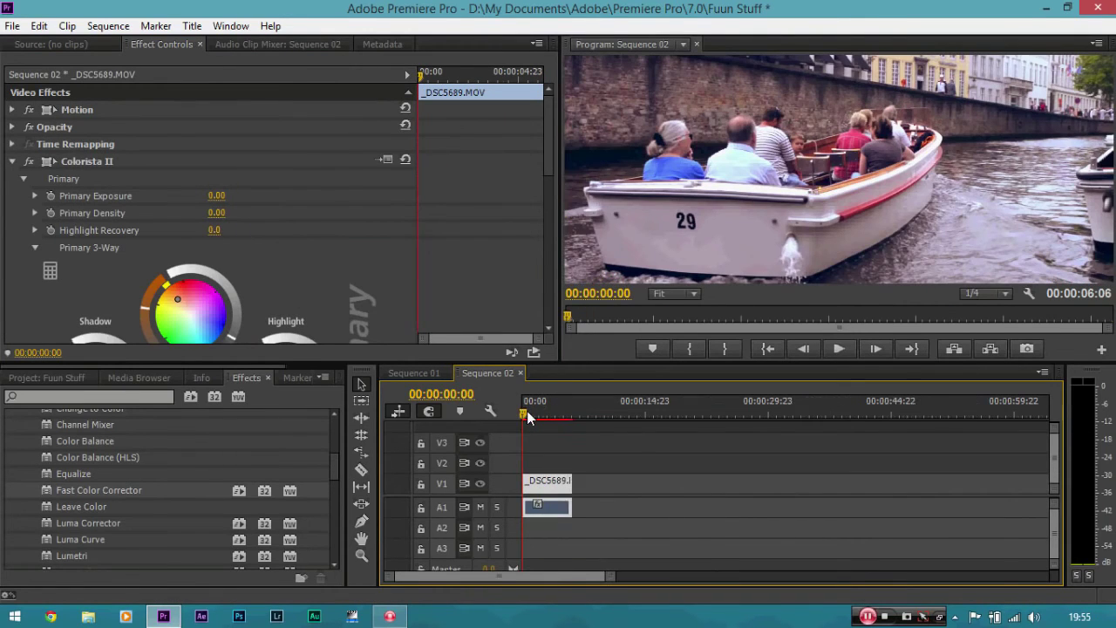
key(equal)
key(space)
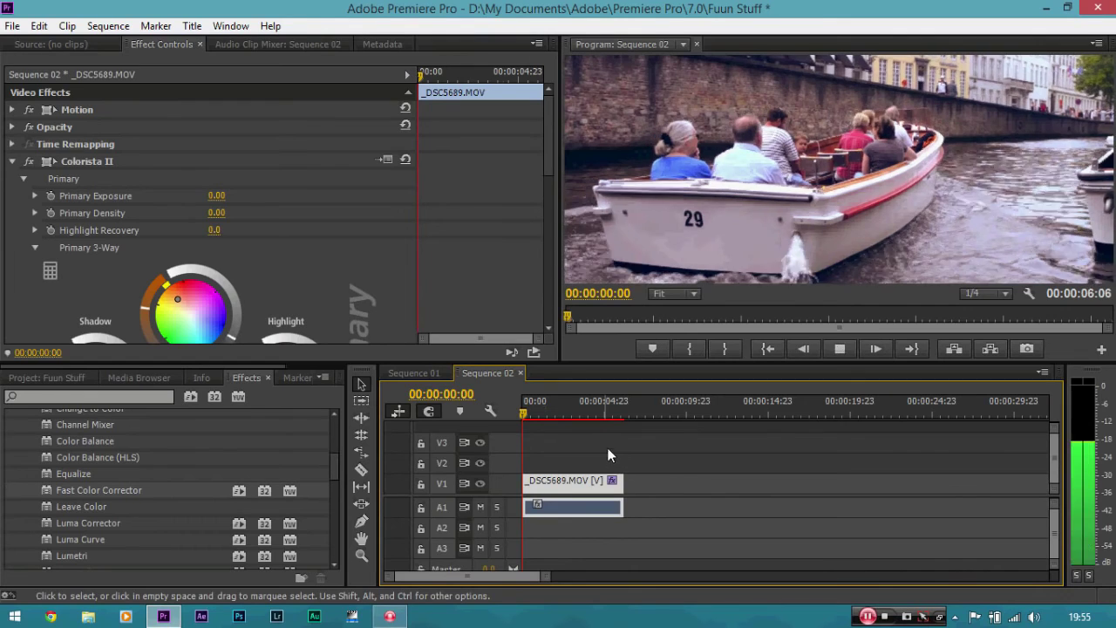
key(space)
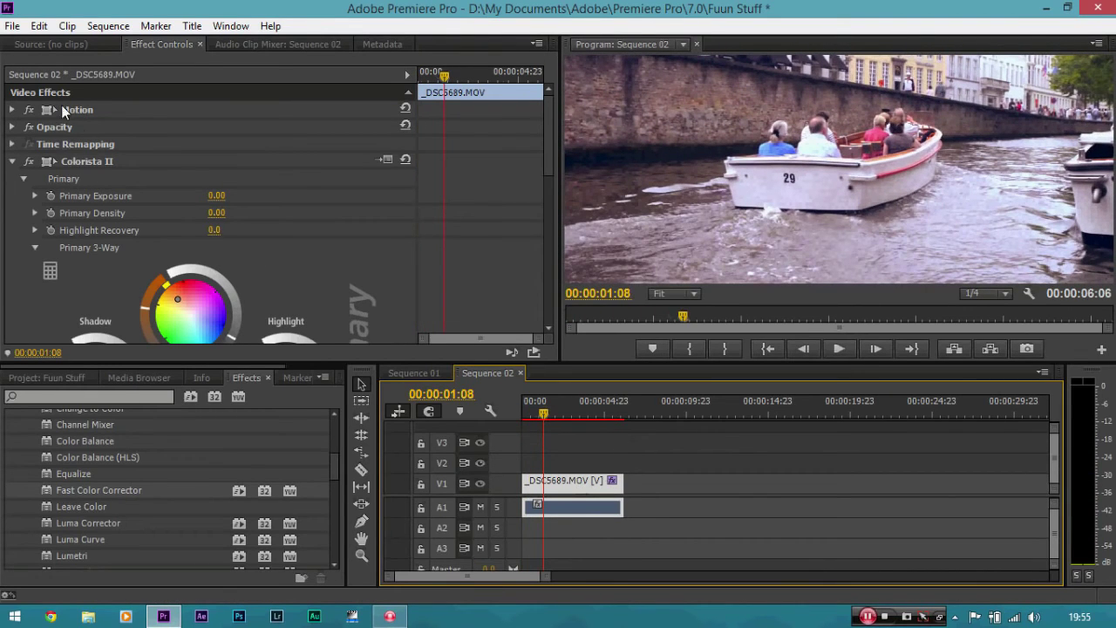
Step: Set the boat clip's Motion Position to 960, 513 in Sequence 02
click(13, 109)
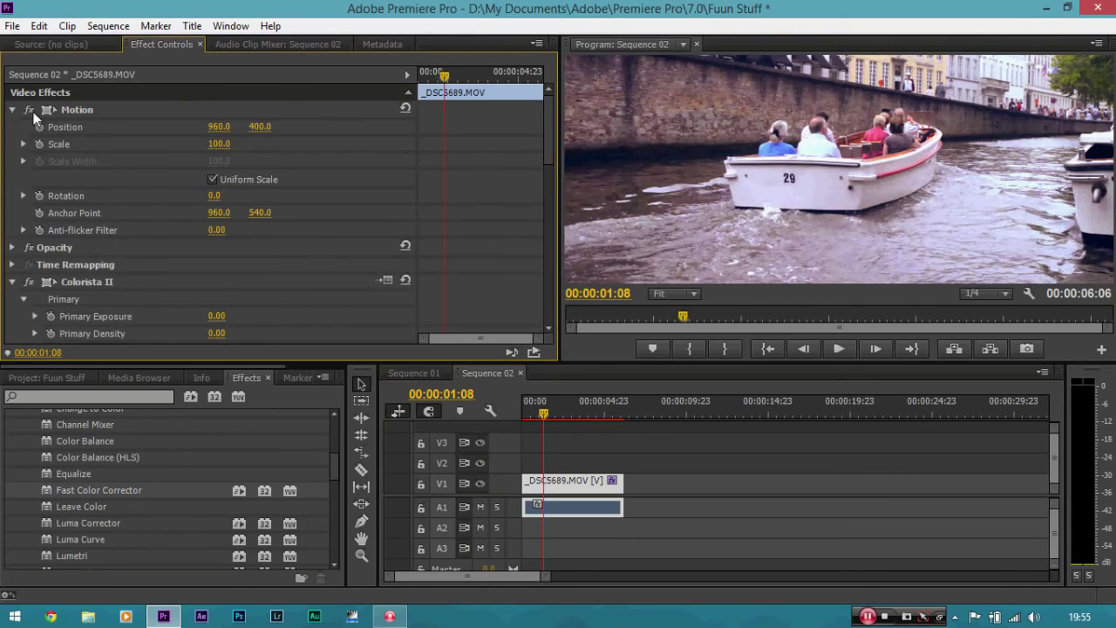
drag(260, 126, 183, 126)
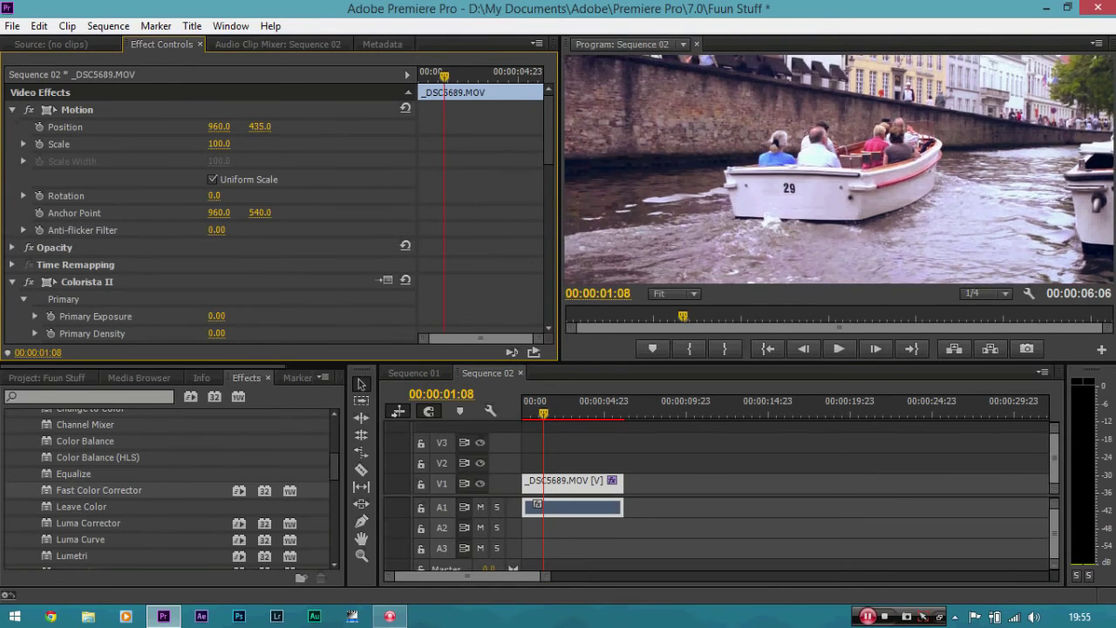
drag(259, 126, 430, 126)
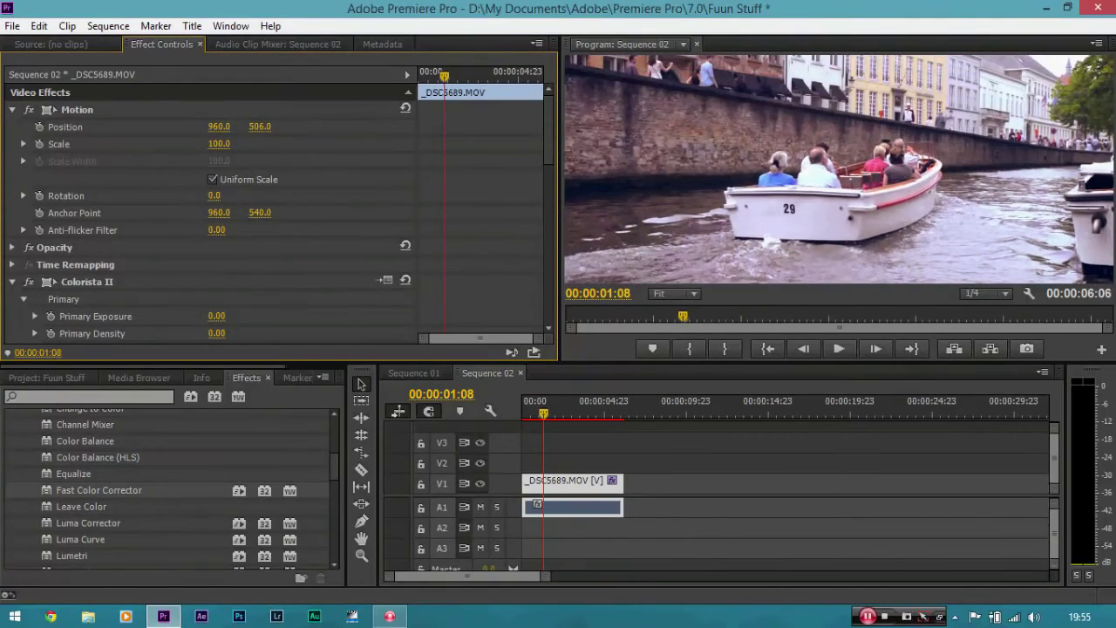
drag(260, 126, 625, 330)
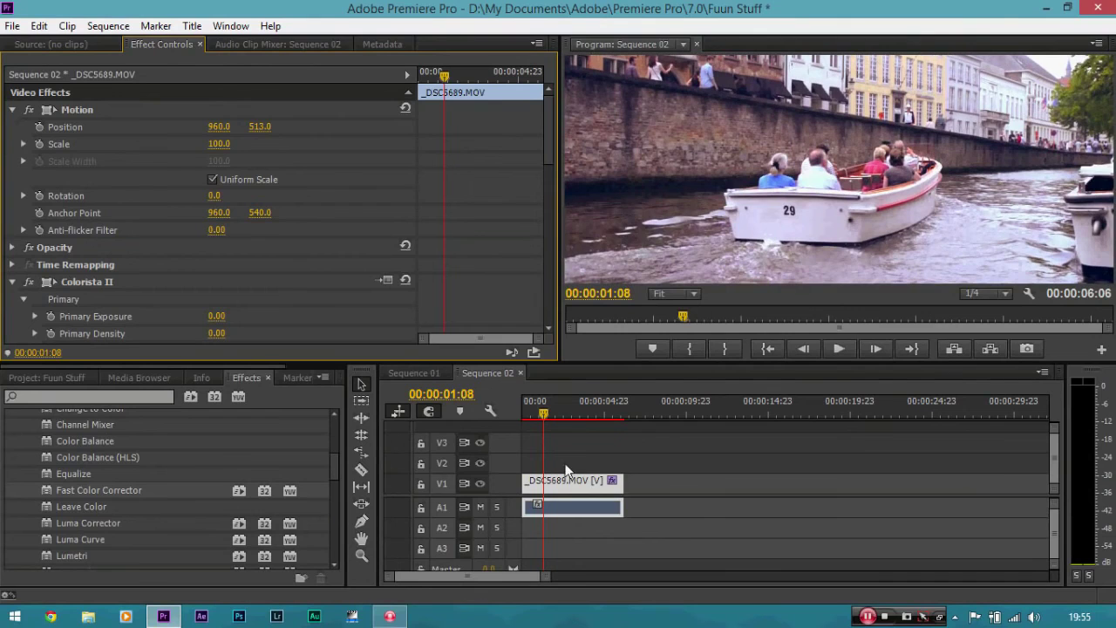
click(663, 532)
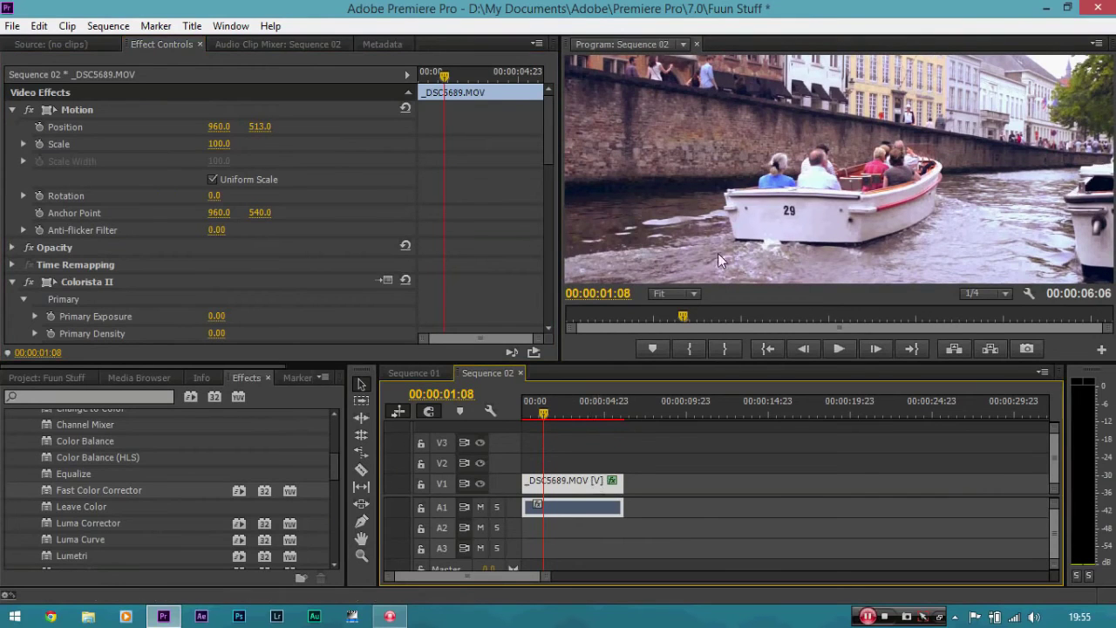
click(695, 293)
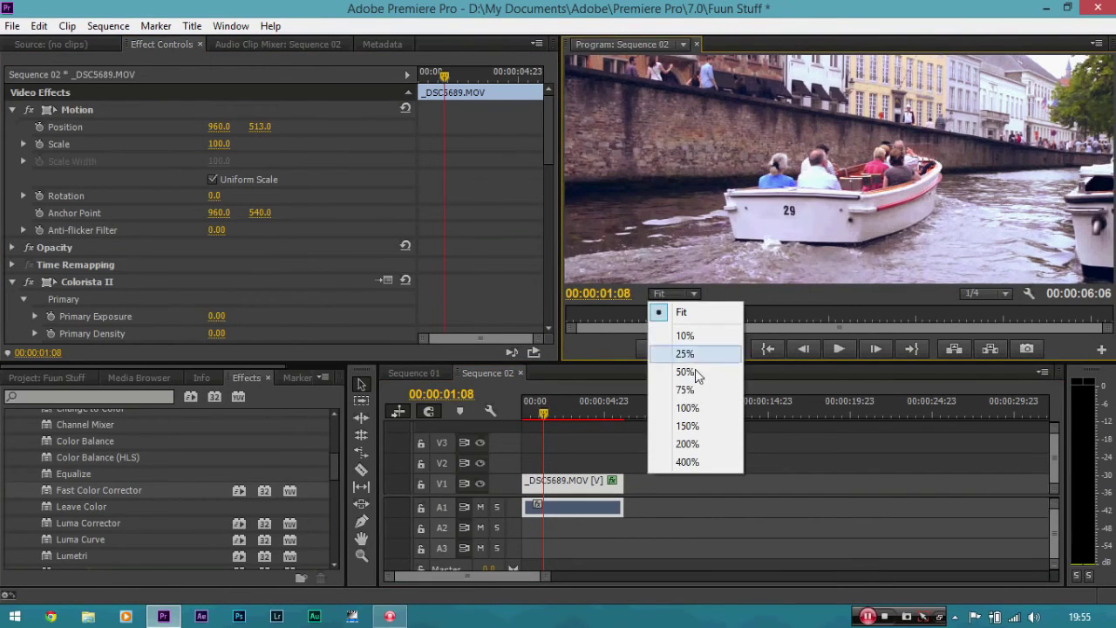
Step: Zoom the preview to 150%, pan to hull 29, and filter Effects by 'shar'
click(697, 424)
key(h)
drag(839, 254, 941, 114)
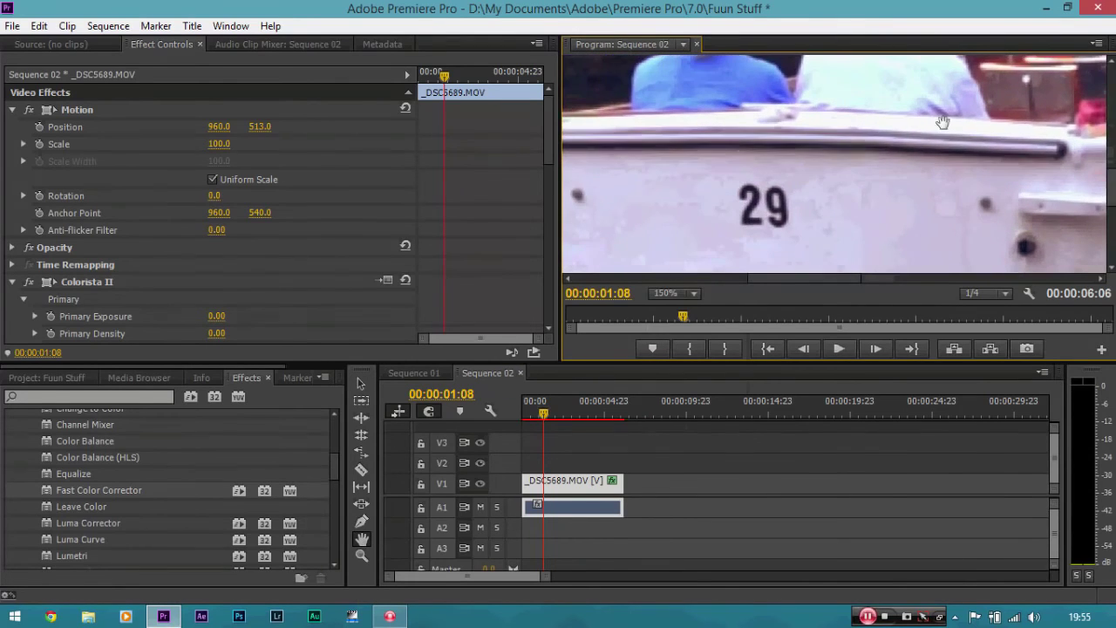
drag(845, 193, 856, 160)
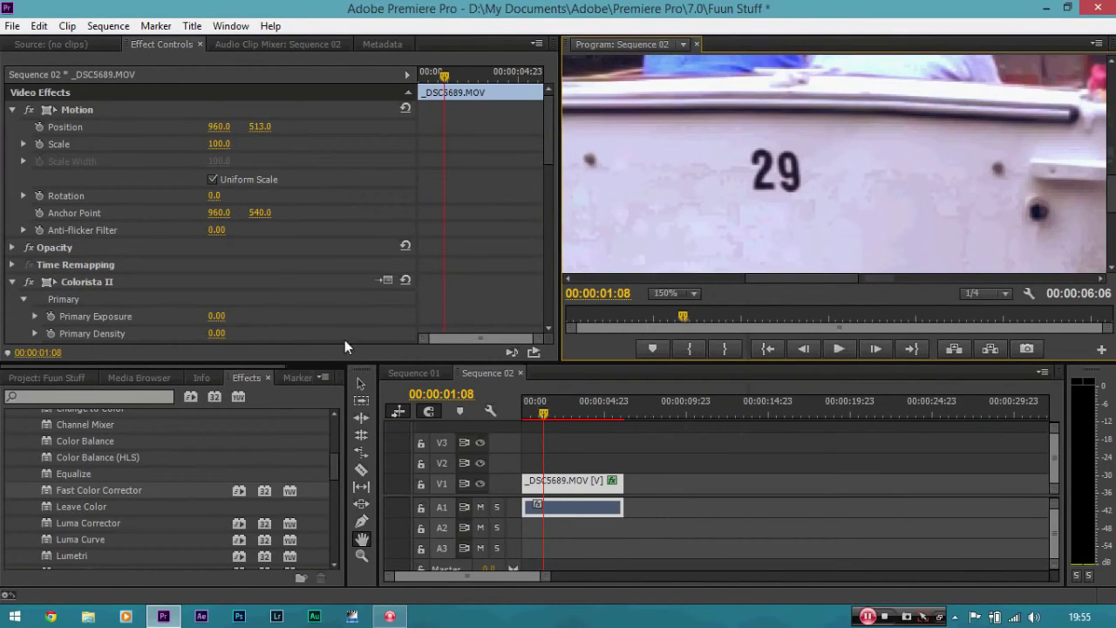
click(131, 398)
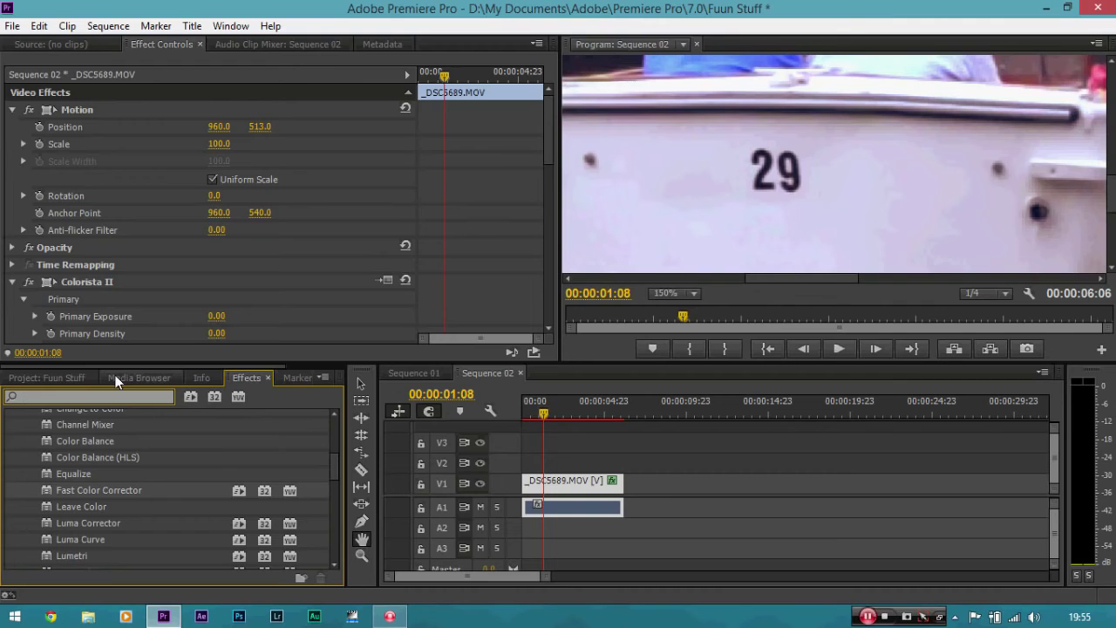
text(shar)
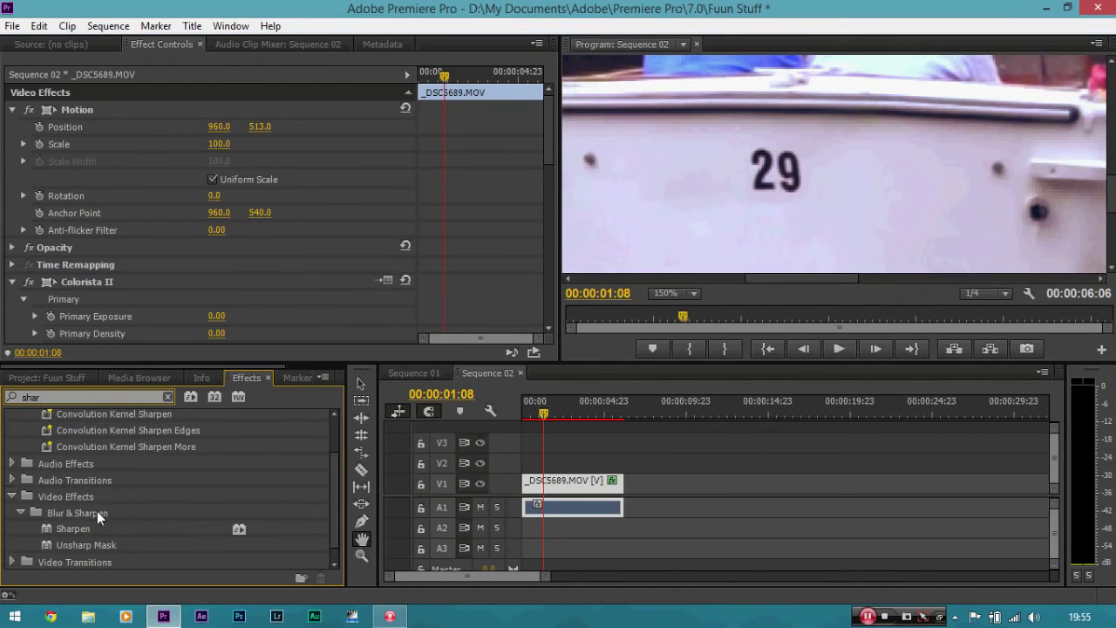
Step: Apply Sharpen to the boat clip and set its Amount to 20
mouse_move(81, 527)
mouse_down()
mouse_move(175, 534)
mouse_move(555, 483)
mouse_up()
drag(548, 110, 539, 312)
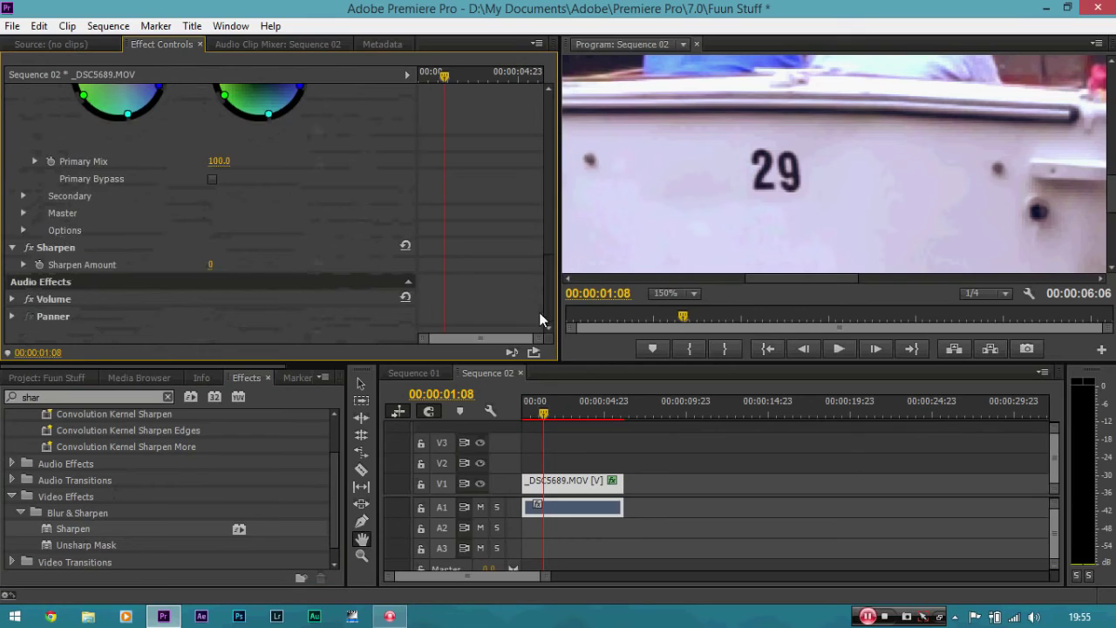
click(210, 264)
click(260, 252)
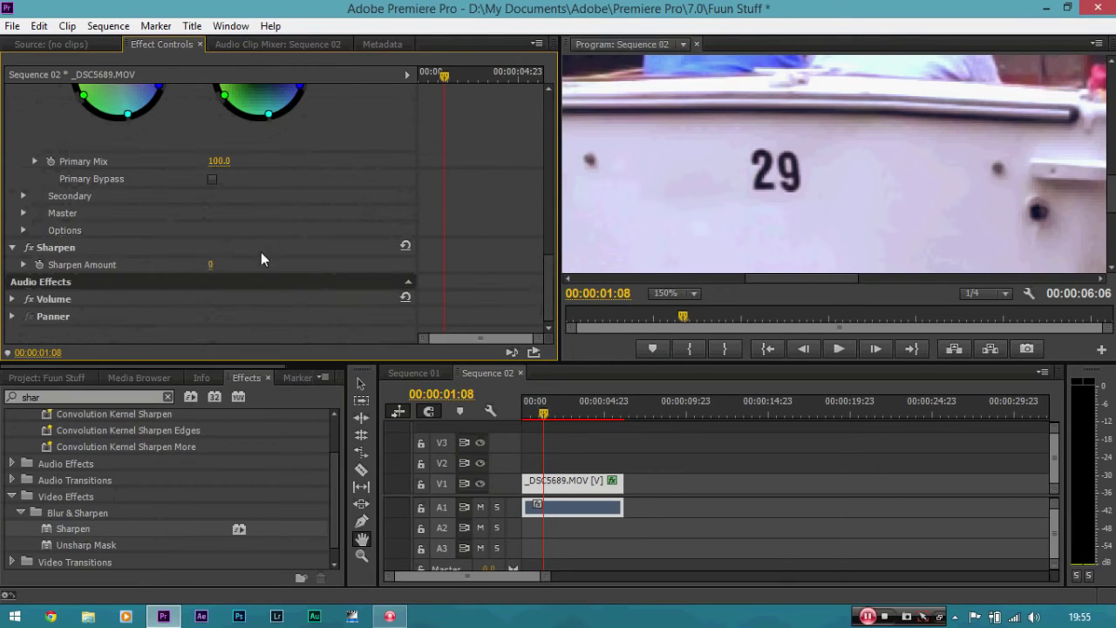
click(210, 264)
text(20)
key(Return)
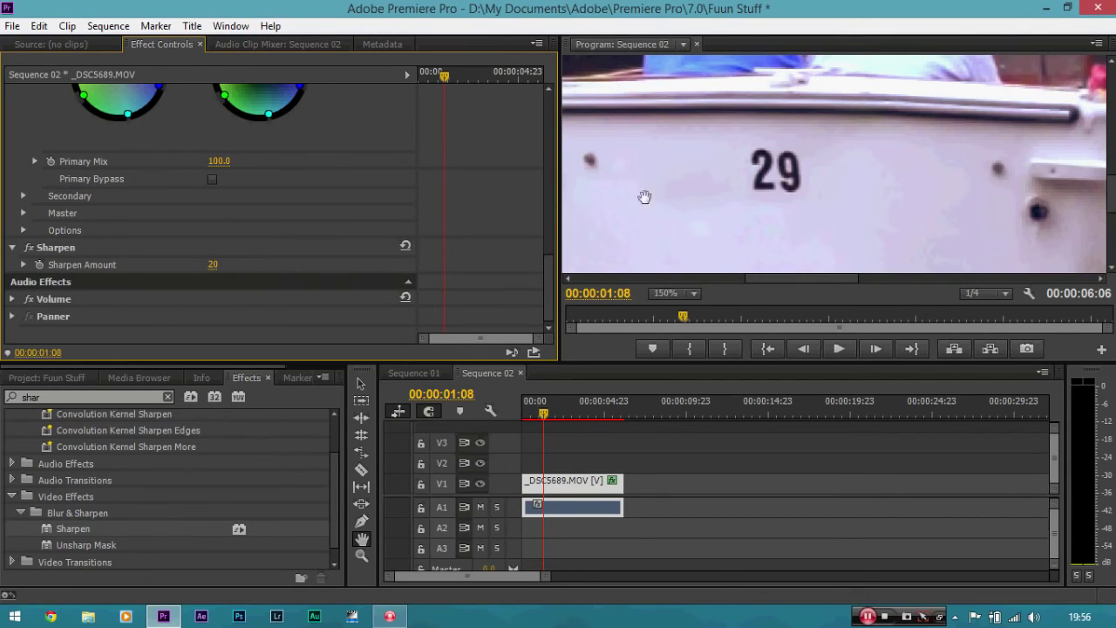
Step: Toggle Sharpen off and back on to compare the close-up with and without it
click(35, 251)
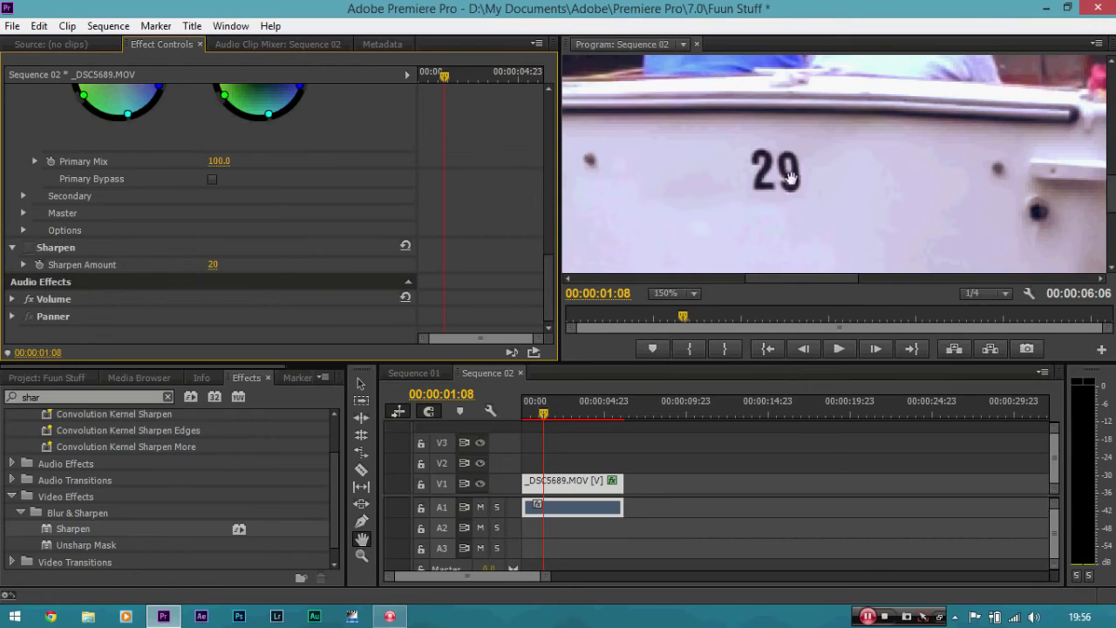
click(33, 249)
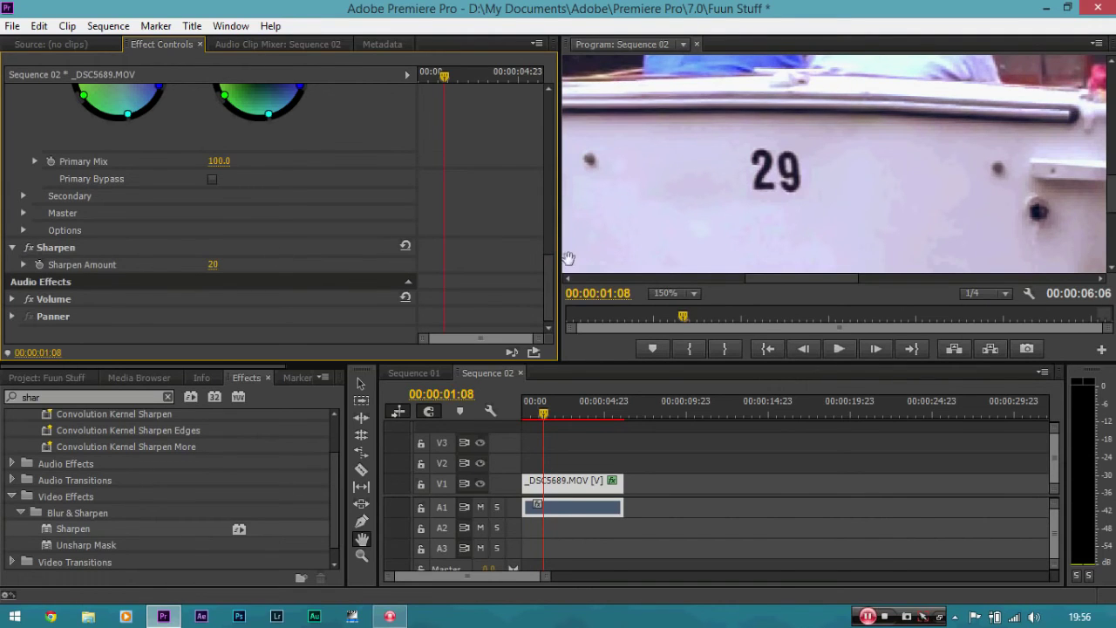
drag(547, 281, 553, 259)
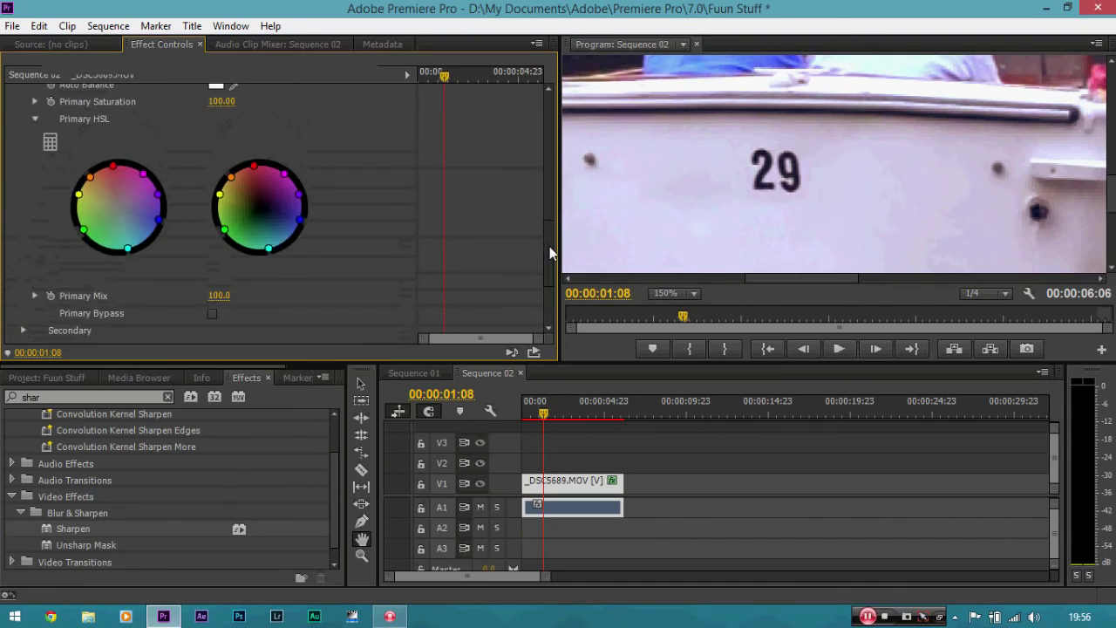
Step: Bypass Colorista II and re-enable it to compare the graded and ungraded canal shot
scroll(553, 256, up, 3)
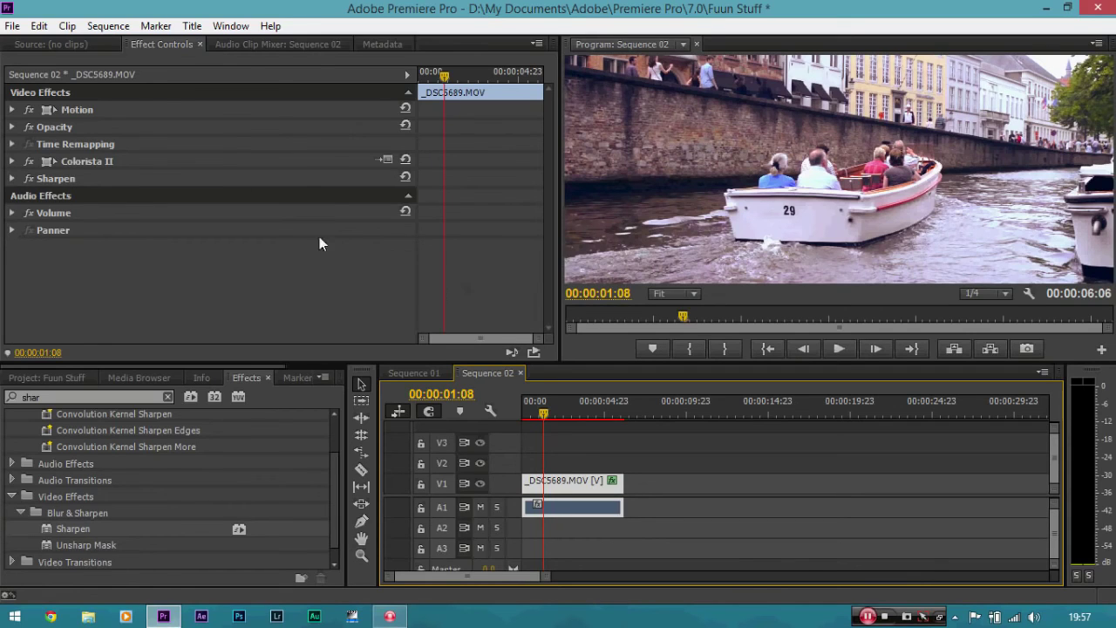
click(30, 161)
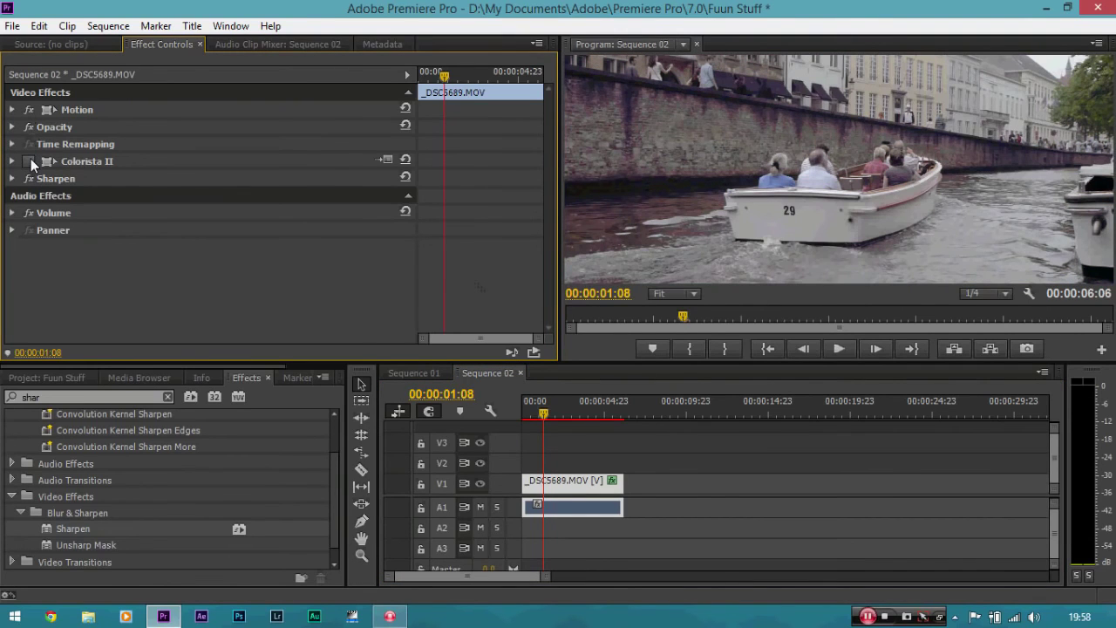
click(31, 159)
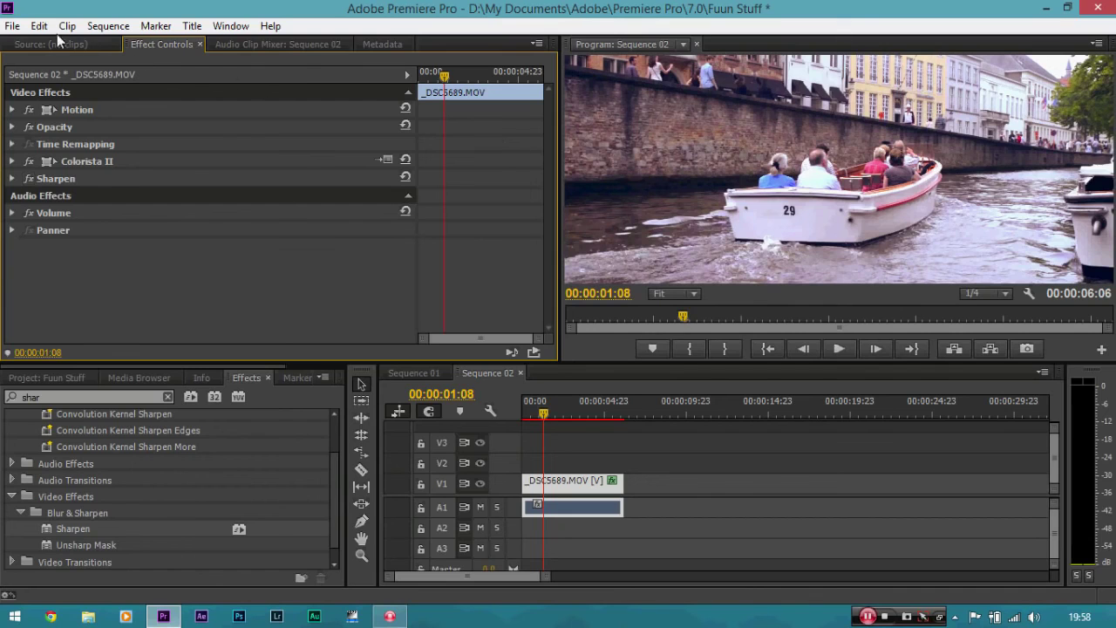
Step: Open the Export Settings dialog for Sequence 02 through File > Export > Media
click(9, 28)
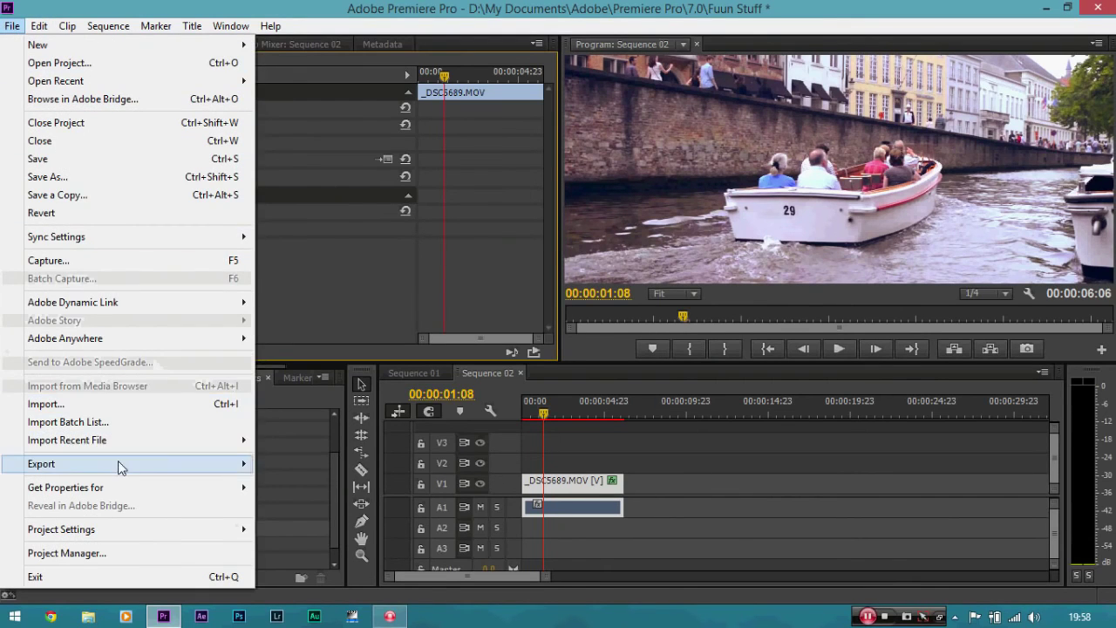
mouse_move(119, 463)
click(557, 484)
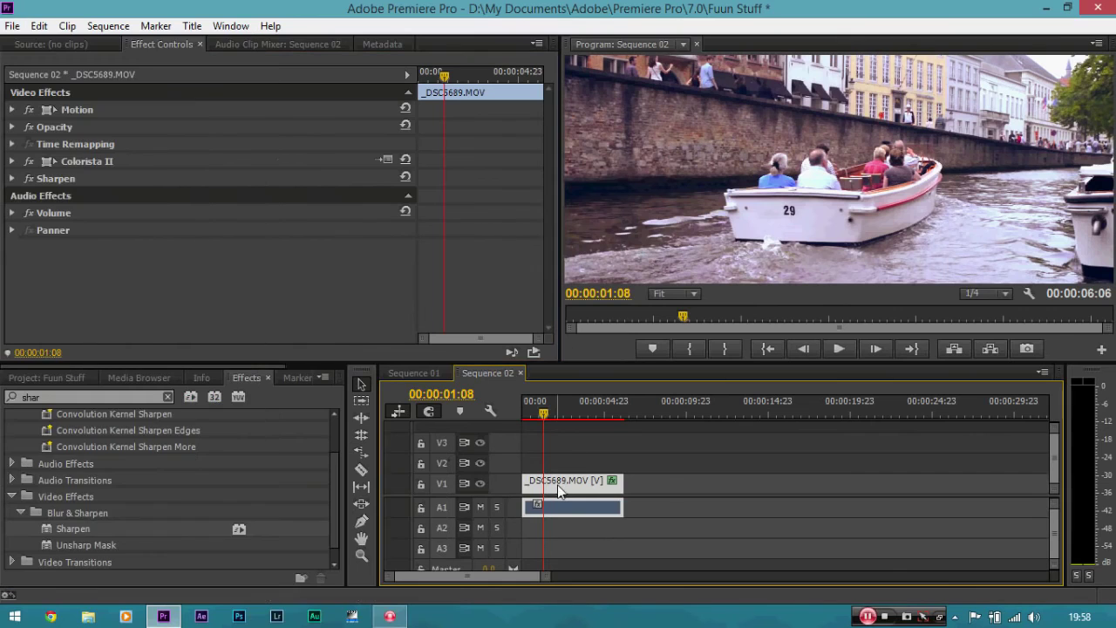
click(11, 29)
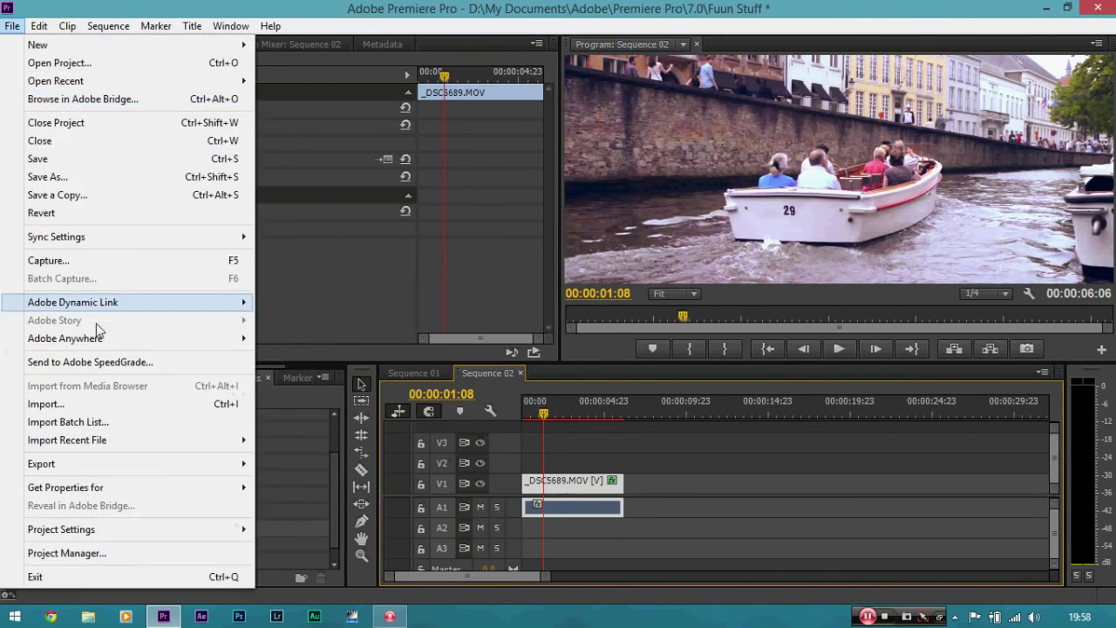
mouse_move(163, 471)
click(275, 463)
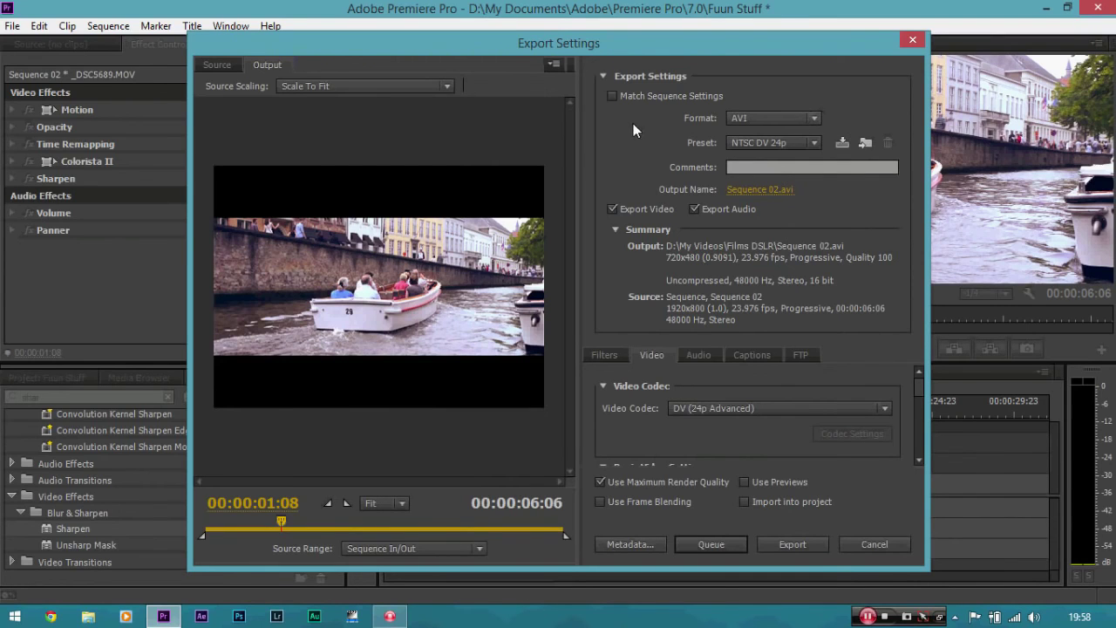
Step: Set the export format to H.264, outputting Sequence 02.mp4 at 1920x800
click(773, 122)
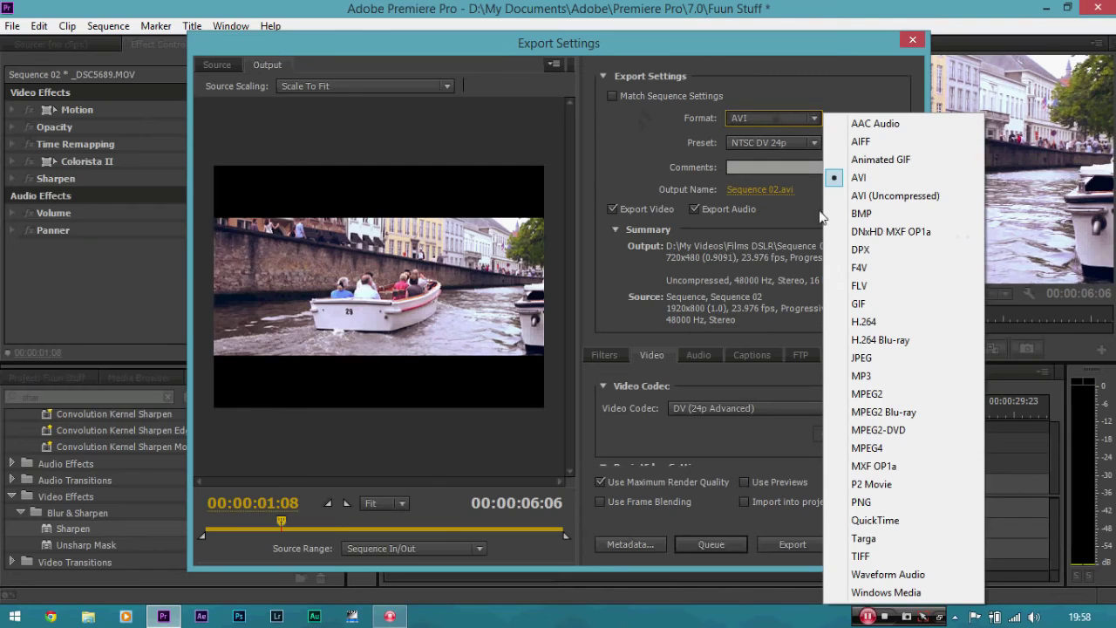
click(857, 323)
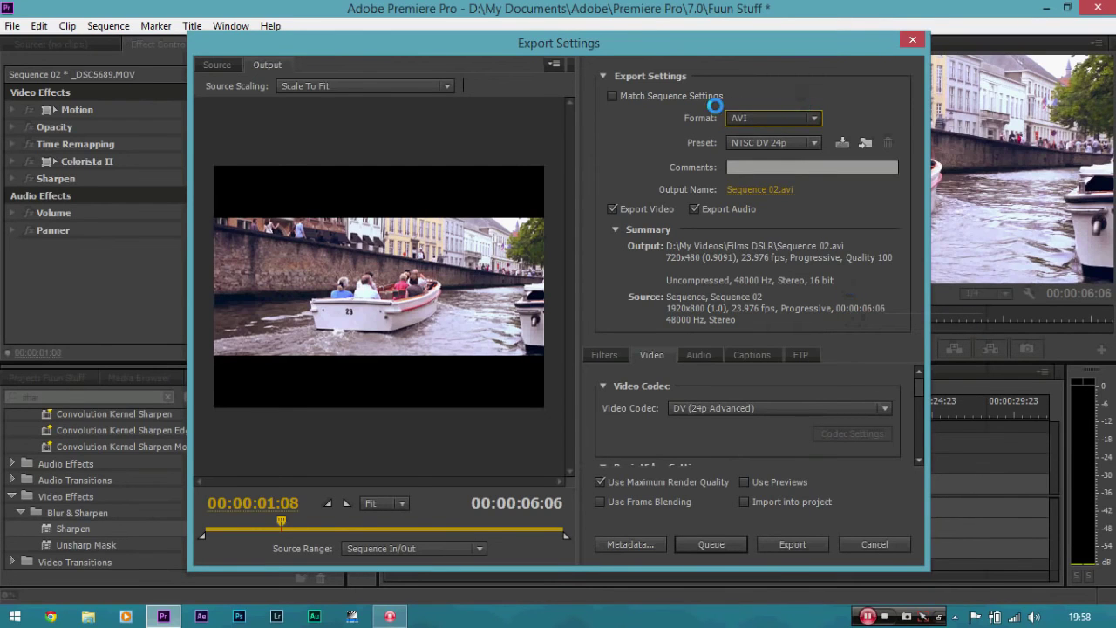
key(Escape)
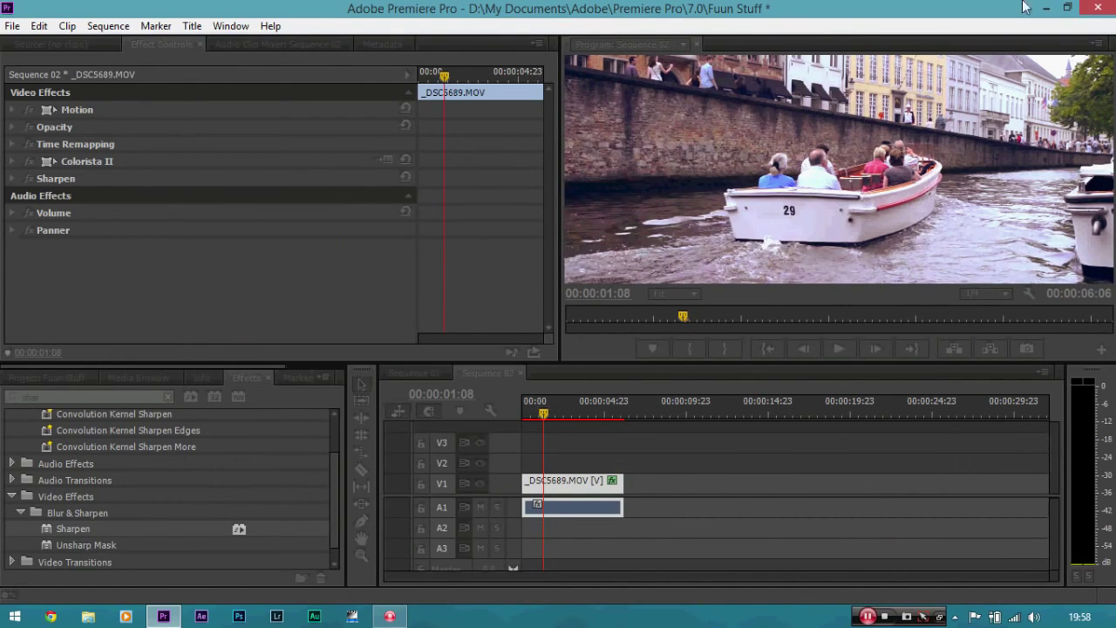
key(ctrl+m)
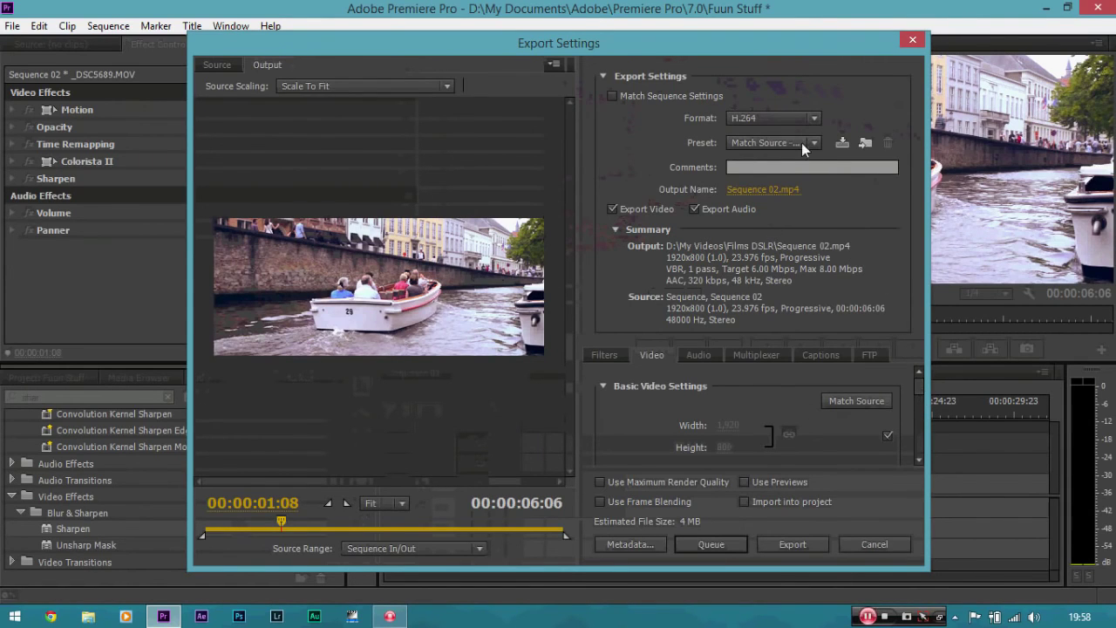
click(789, 120)
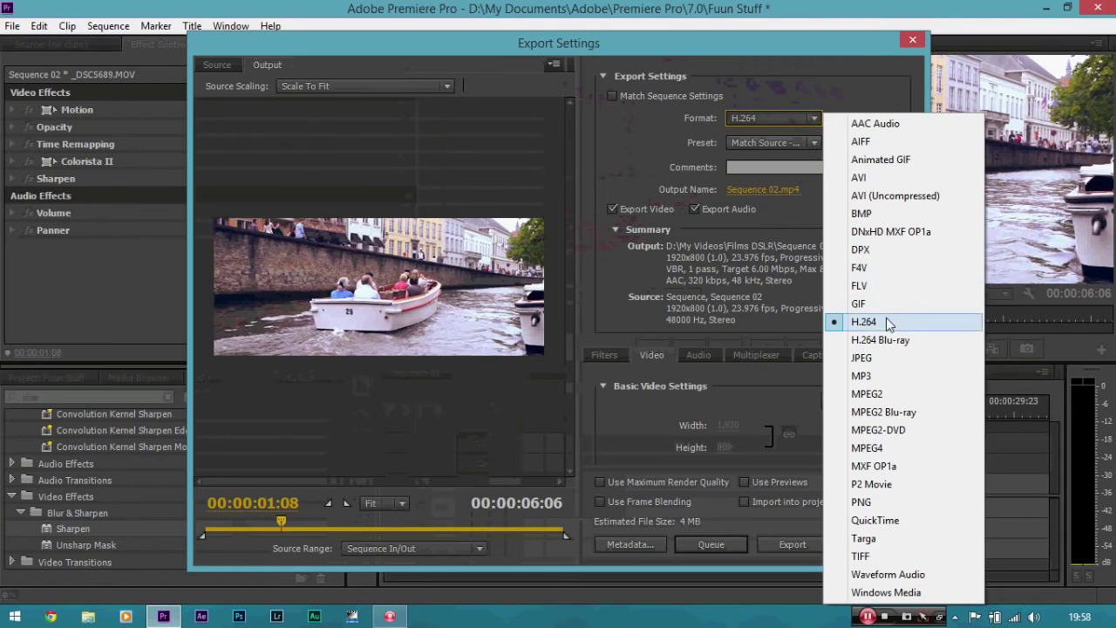
click(780, 142)
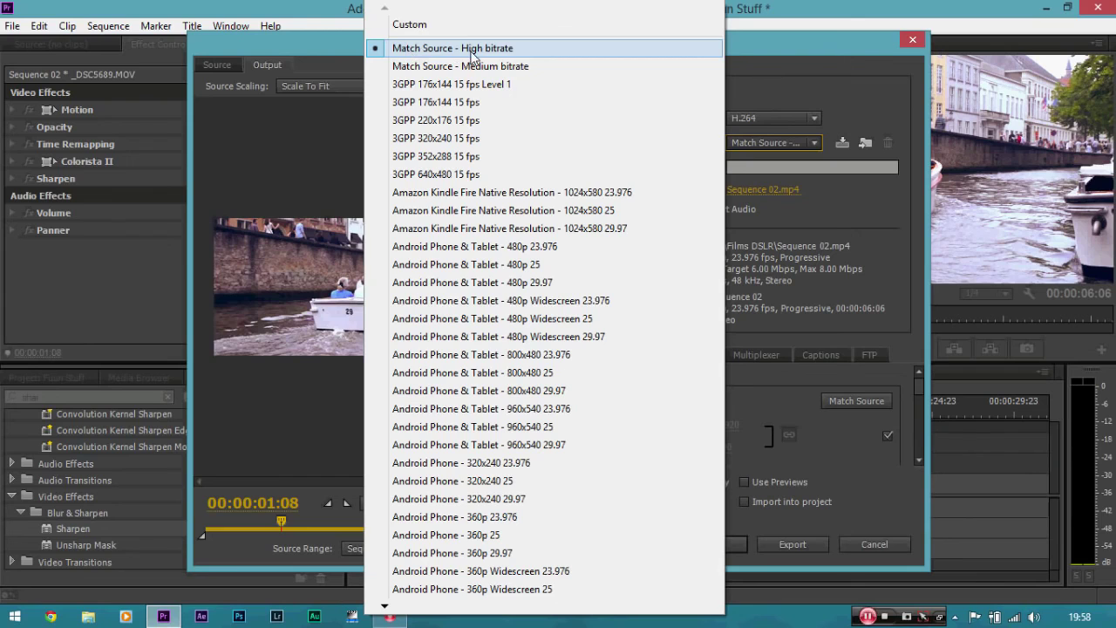
Step: Keep the Match Source - High bitrate preset and scroll the Video tab down to Bitrate Settings
click(472, 55)
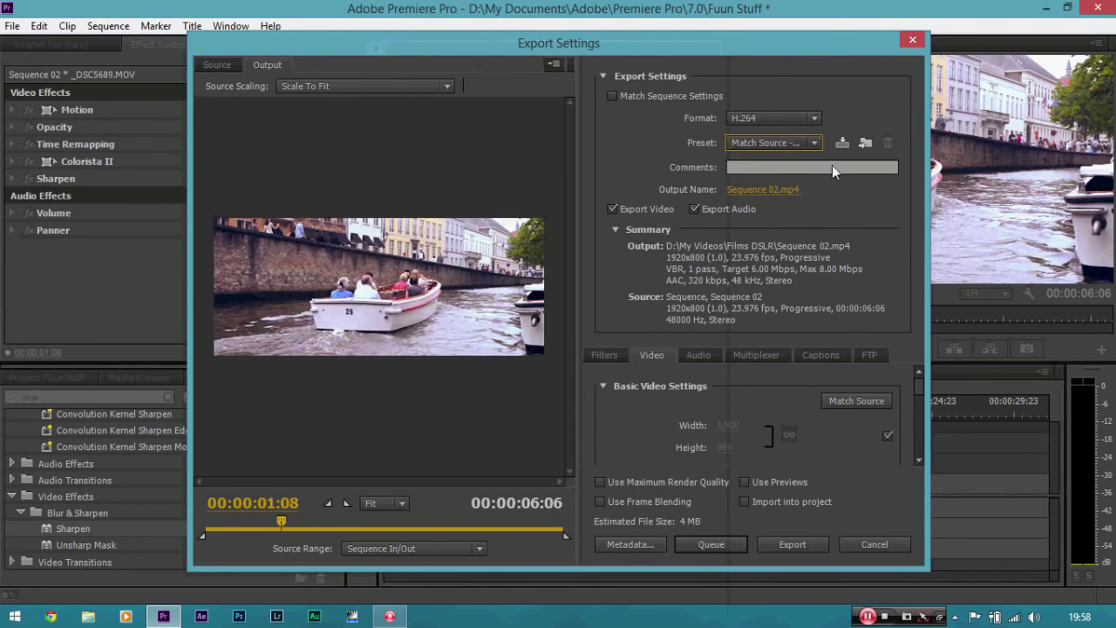
mouse_move(922, 390)
mouse_down()
mouse_move(925, 416)
mouse_move(920, 394)
mouse_up()
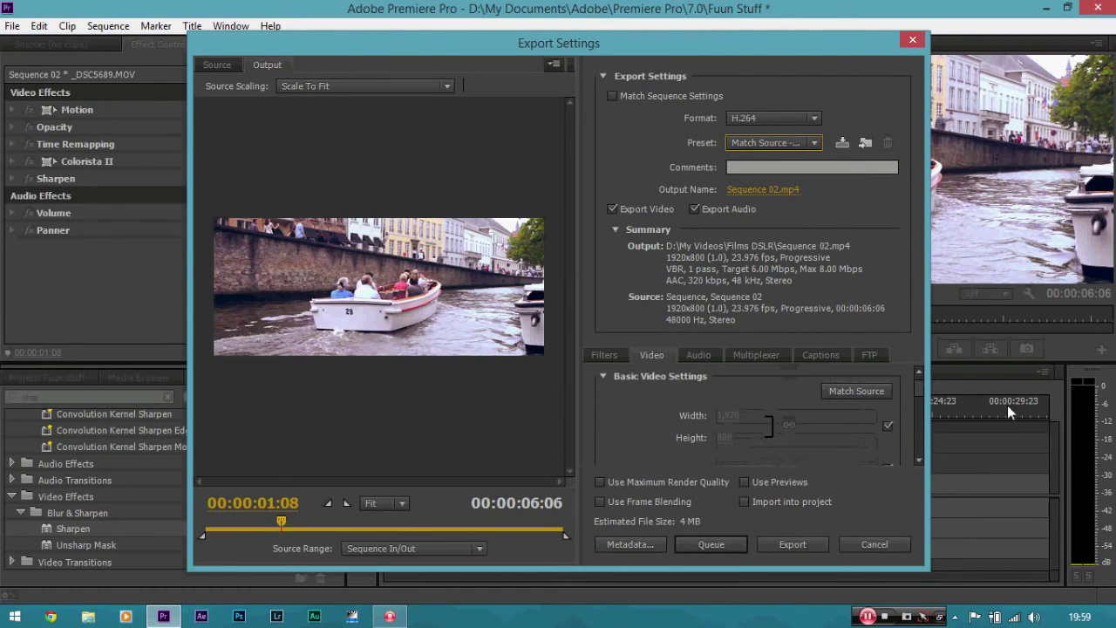
drag(919, 389, 922, 425)
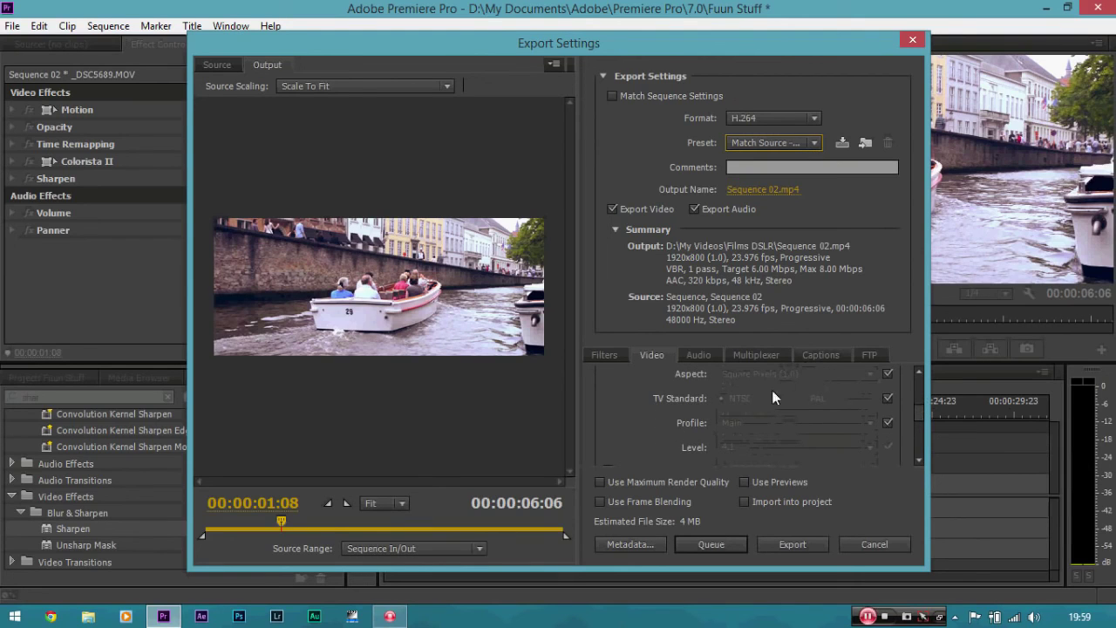
drag(929, 412, 922, 424)
scroll(919, 431, down, 1)
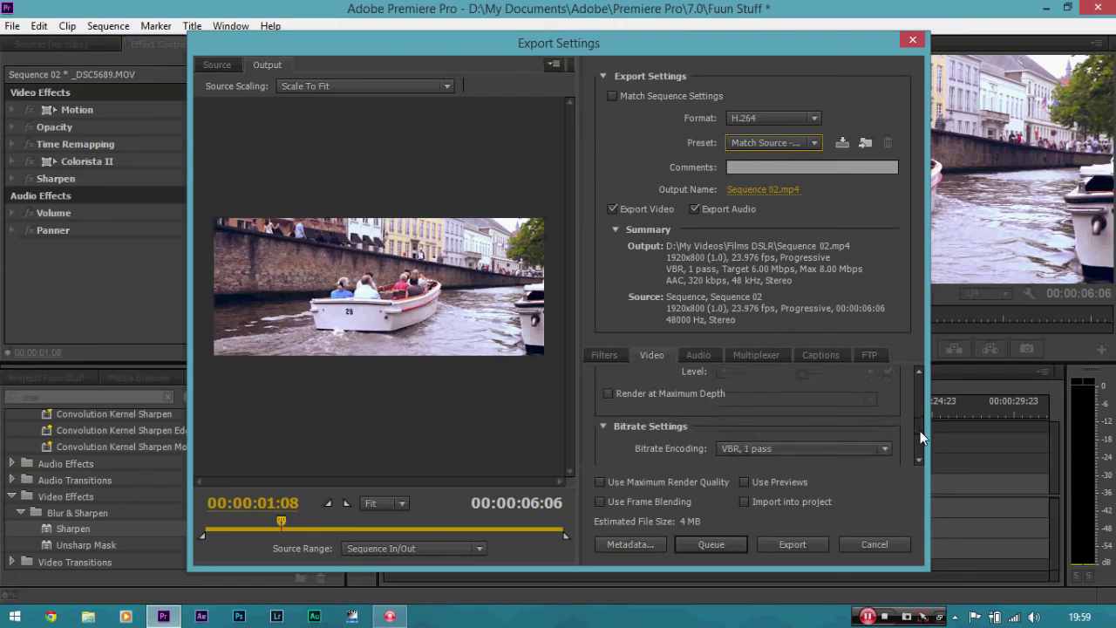
scroll(919, 431, down, 1)
drag(920, 439, 922, 435)
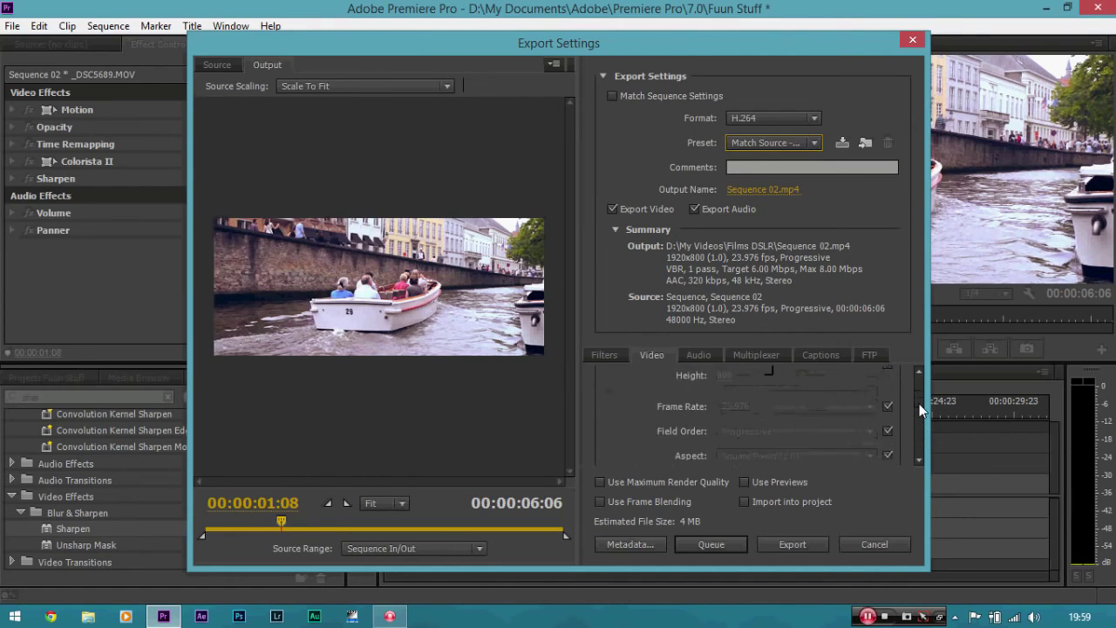
scroll(923, 436, down, 1)
scroll(922, 437, down, 1)
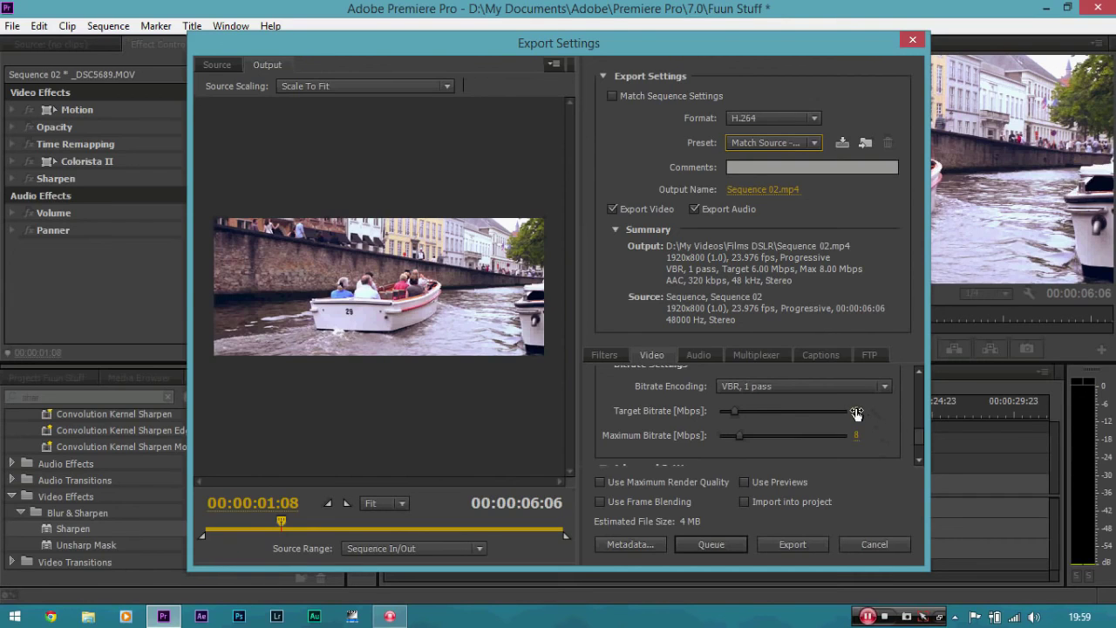
Step: Lower the Target Bitrate from 20 to 5 Mbps and set the Maximum Bitrate to 5 Mbps
click(856, 412)
text(20)
key(Return)
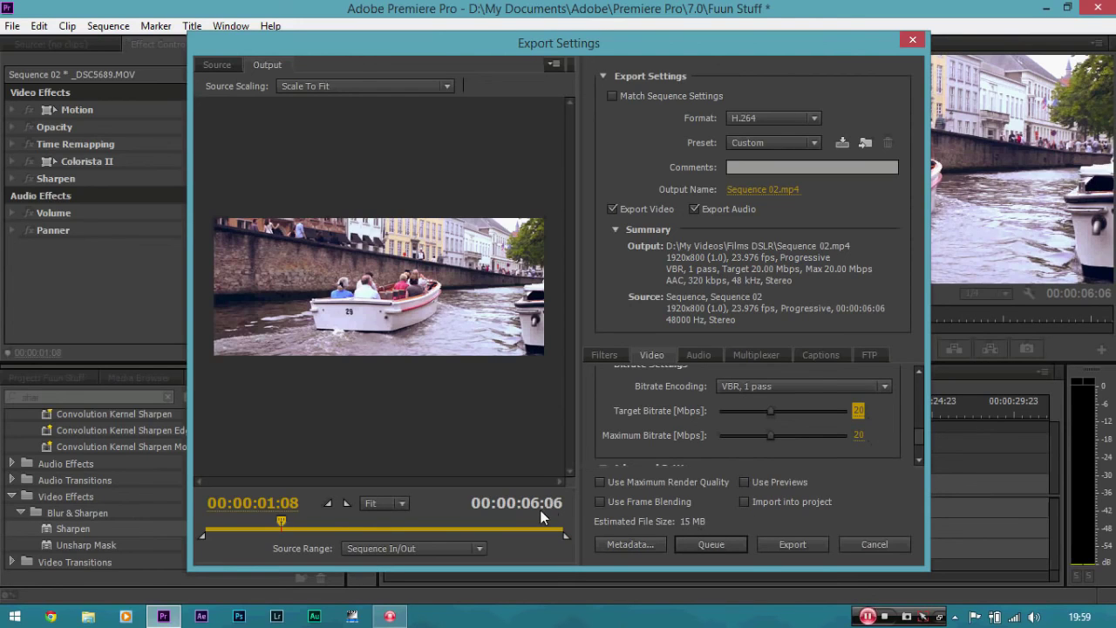
click(858, 411)
text(5)
key(Return)
click(859, 434)
text(5)
key(Return)
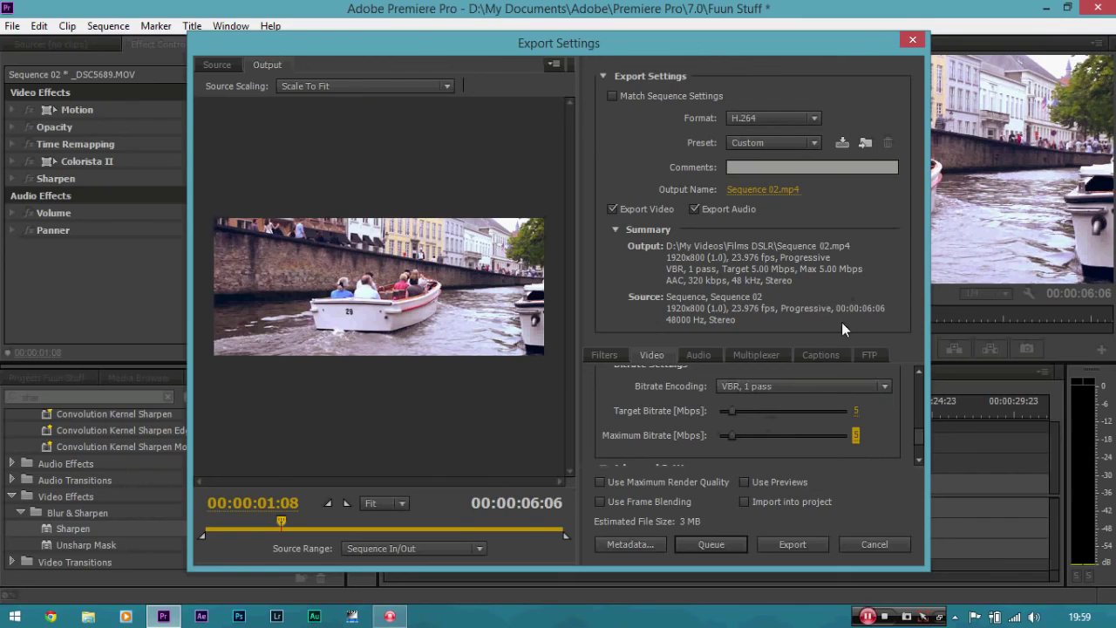